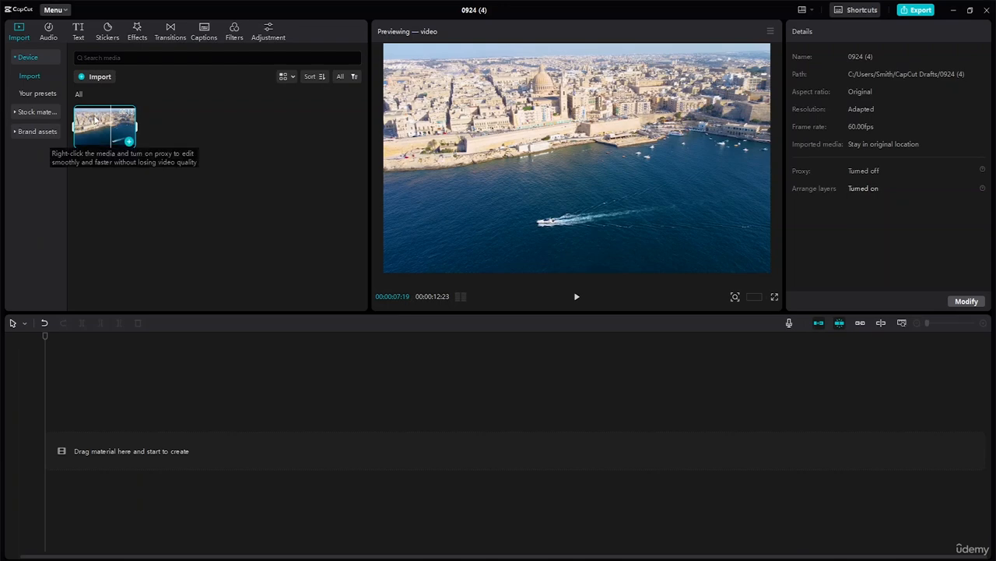
- Add the imported aerial coastline clip to the timeline, play it back, and return the playhead to the start
{"action": "left_click_drag", "start_coordinate": [119, 345], "coordinate": [101, 450]}
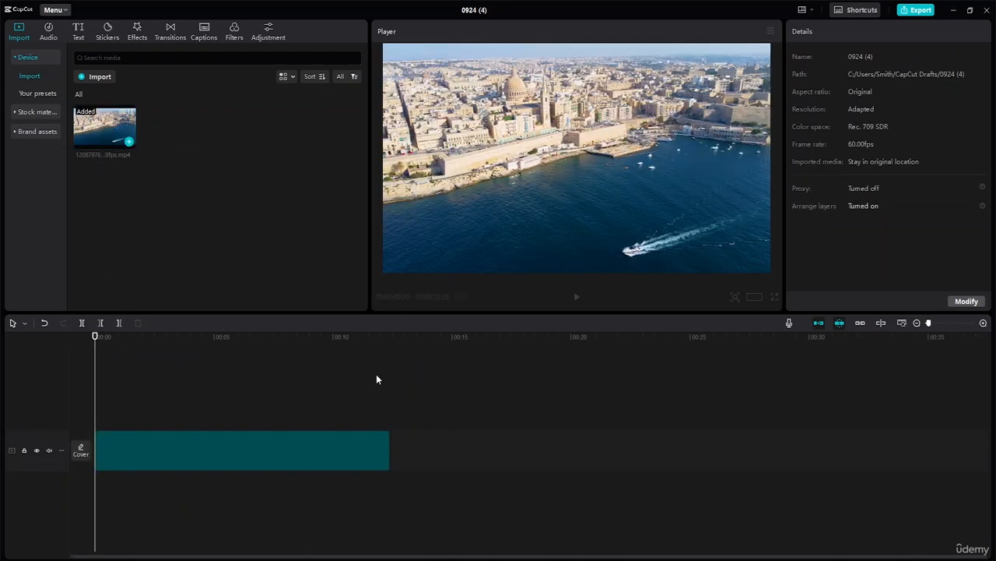
{"action": "left_click", "coordinate": [576, 296]}
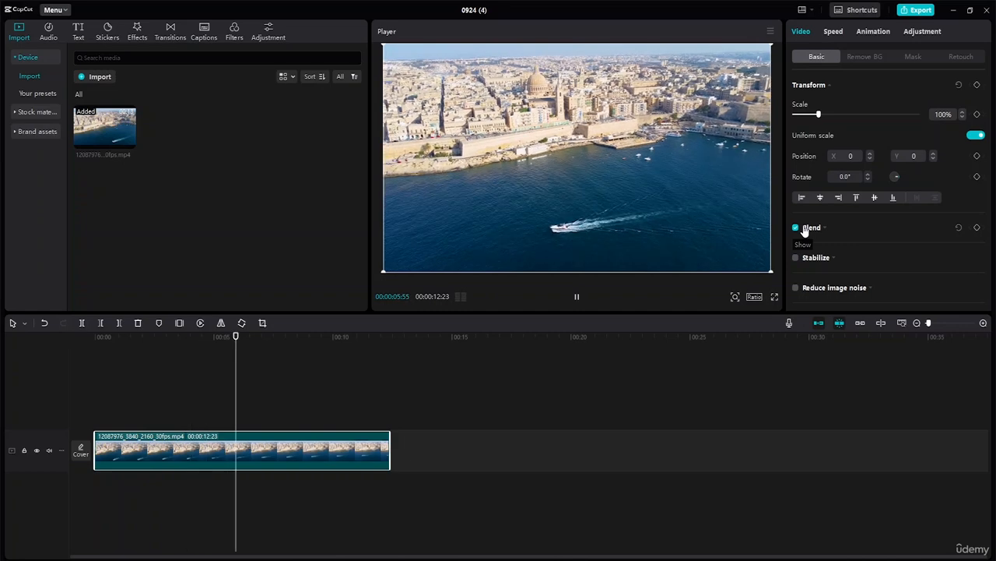
{"action": "left_click", "coordinate": [576, 296]}
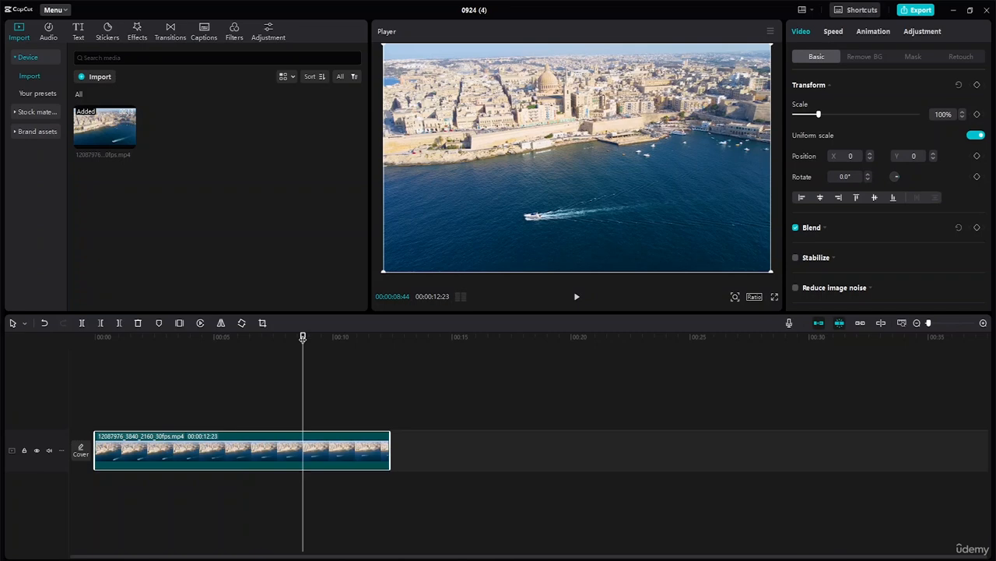
{"action": "key", "text": "Home"}
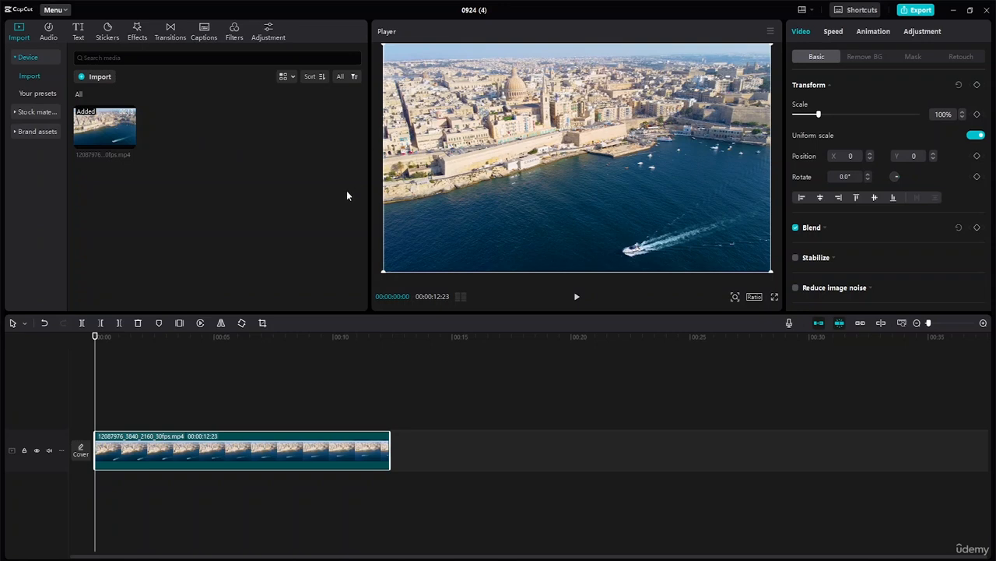
- Search the stock materials for "Talking" videos and browse the clips
{"action": "left_click", "coordinate": [37, 111]}
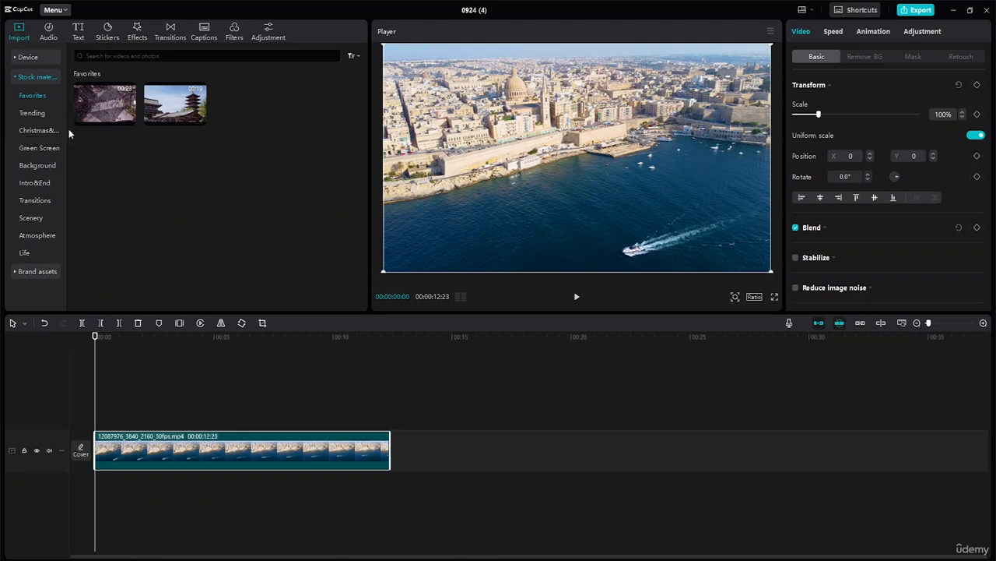
{"action": "left_click", "coordinate": [124, 56]}
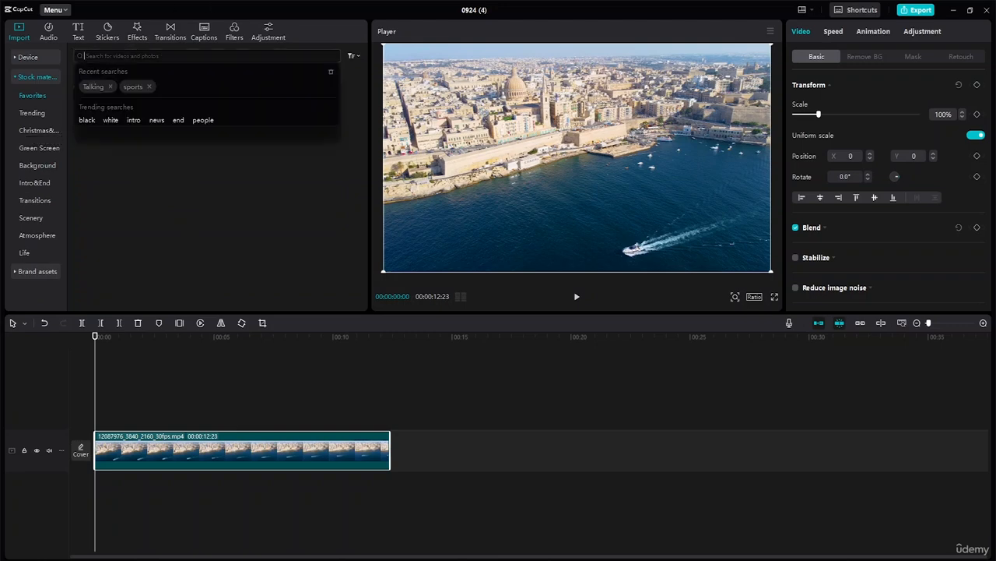
{"action": "left_click", "coordinate": [95, 87]}
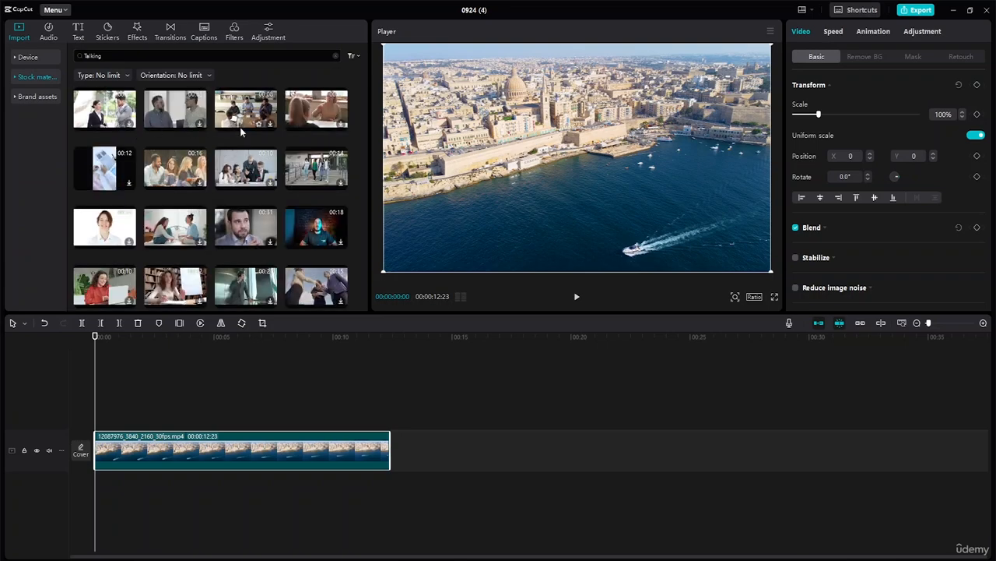
{"action": "scroll", "coordinate": [240, 127], "scroll_direction": "down", "scroll_amount": 2}
{"action": "scroll", "coordinate": [283, 135], "scroll_direction": "up", "scroll_amount": 2}
- Place the stock clip of the YouTube creator talking to camera above the coastline clip from 0:00, trimmed to the same length, 00:00:12:23
{"action": "left_click", "coordinate": [295, 230]}
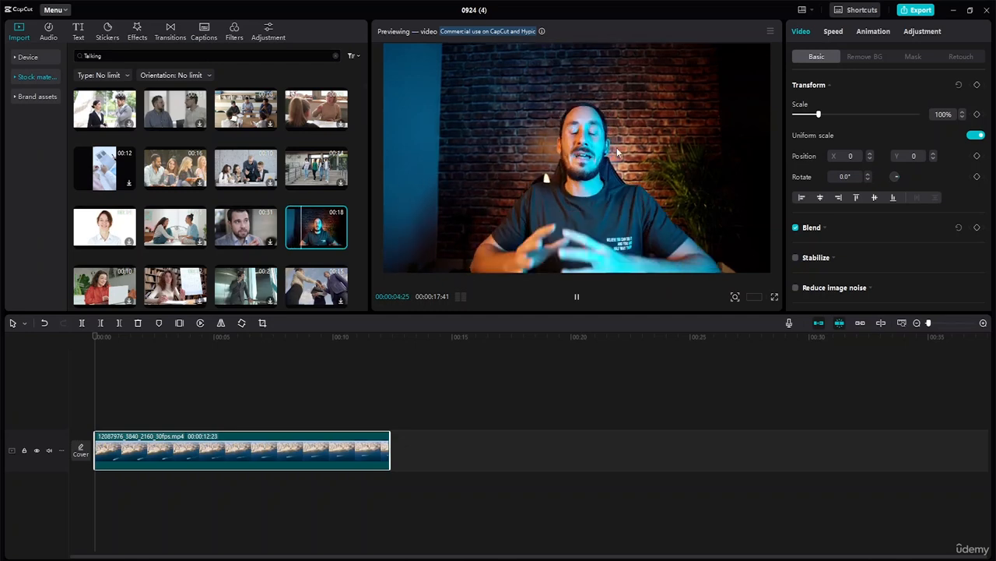
{"action": "left_click_drag", "start_coordinate": [316, 227], "coordinate": [93, 418]}
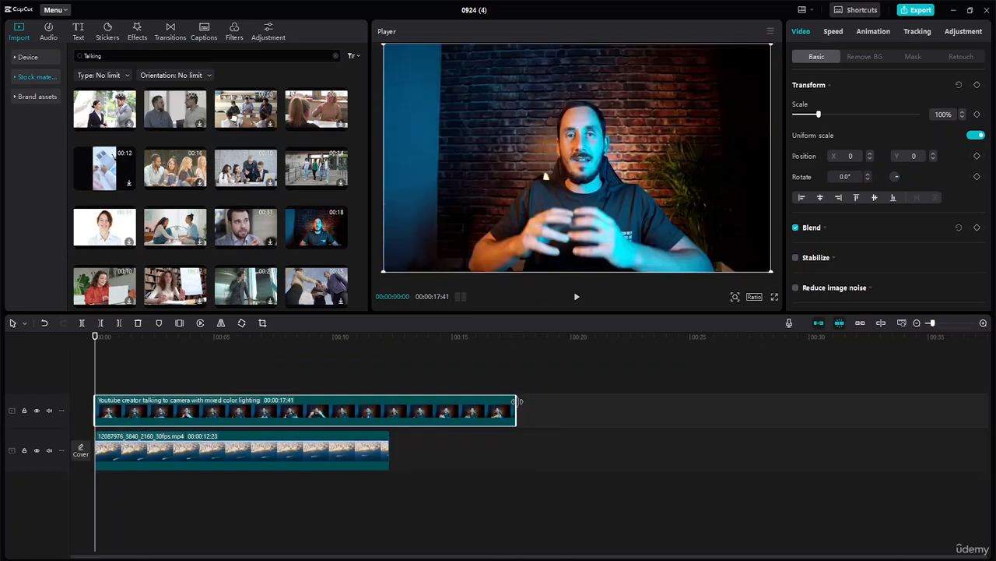
{"action": "left_click_drag", "start_coordinate": [516, 401], "coordinate": [389, 401]}
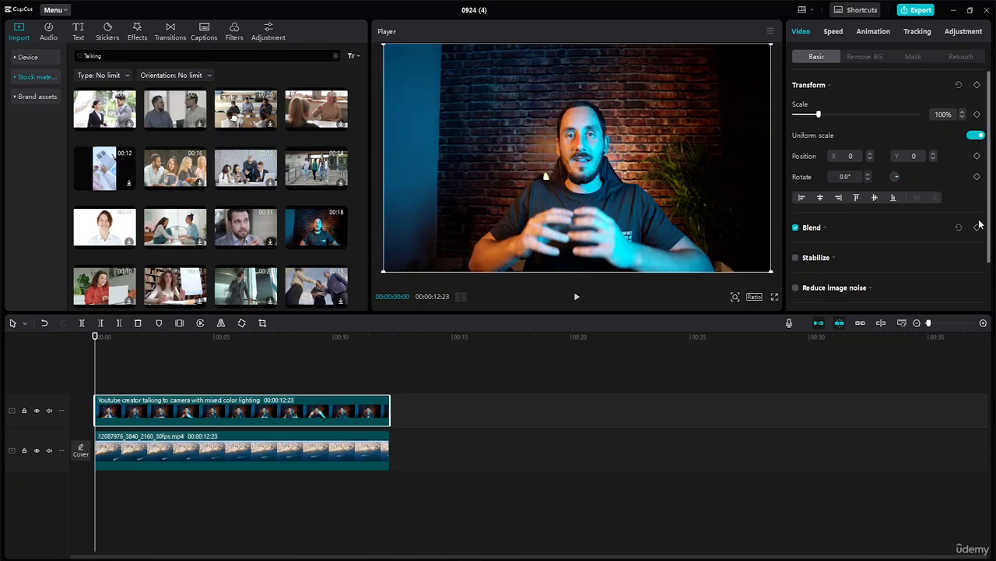
- Apply a Circle mask about 702 by 705 to the talking clip, centred around the speaker at about X 15, Y 46
{"action": "left_click", "coordinate": [962, 32]}
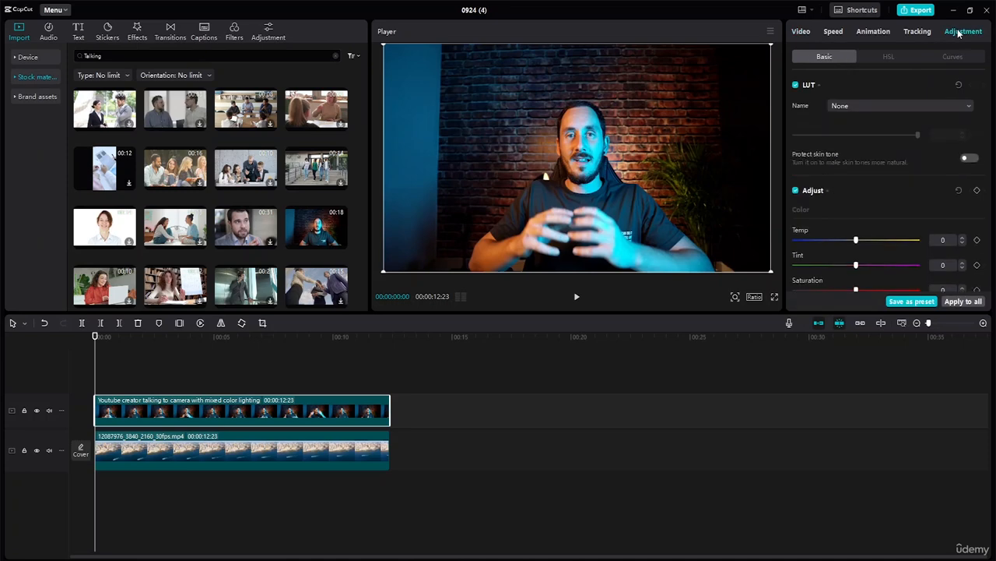
{"action": "left_click", "coordinate": [799, 33]}
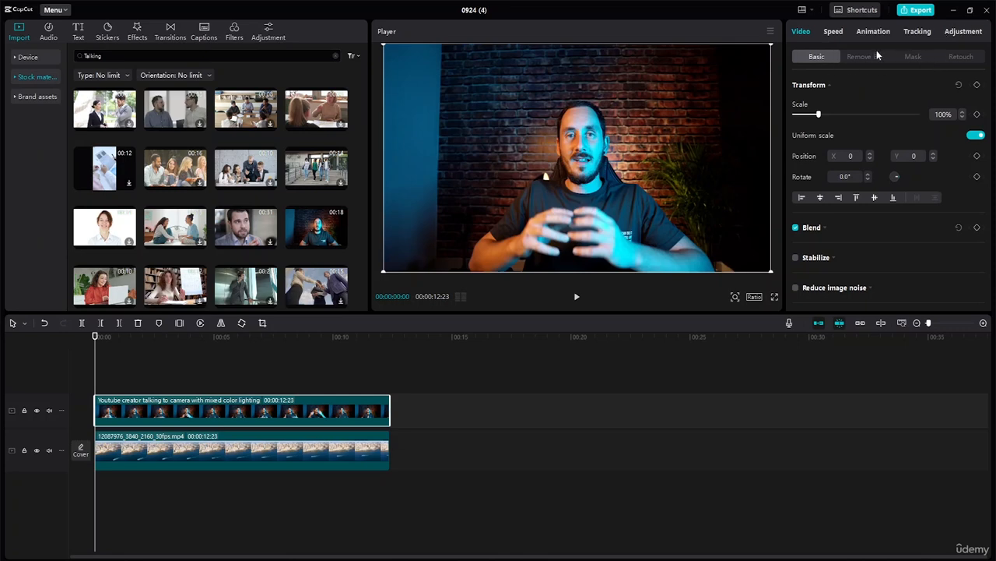
{"action": "left_click", "coordinate": [910, 57]}
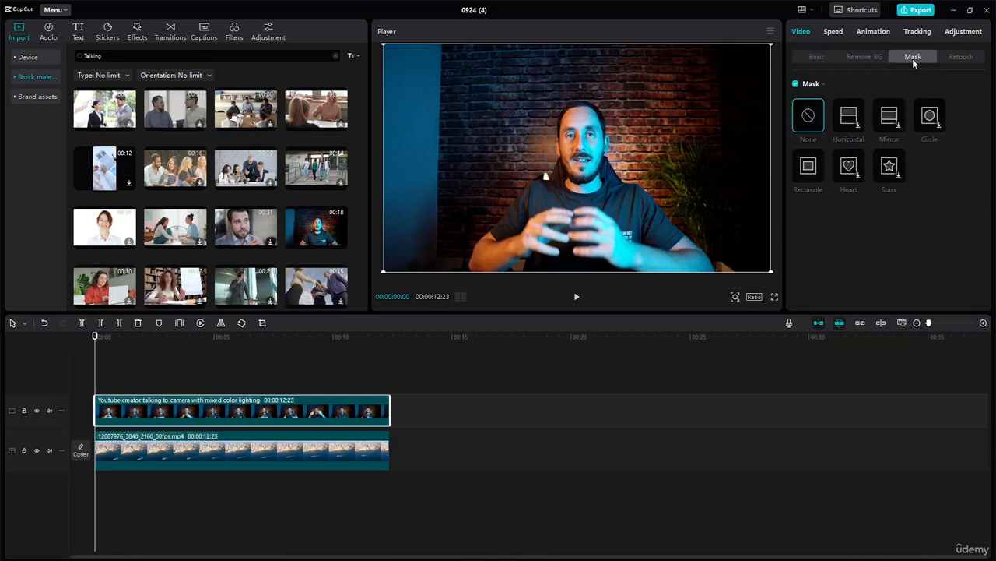
{"action": "left_click", "coordinate": [933, 121]}
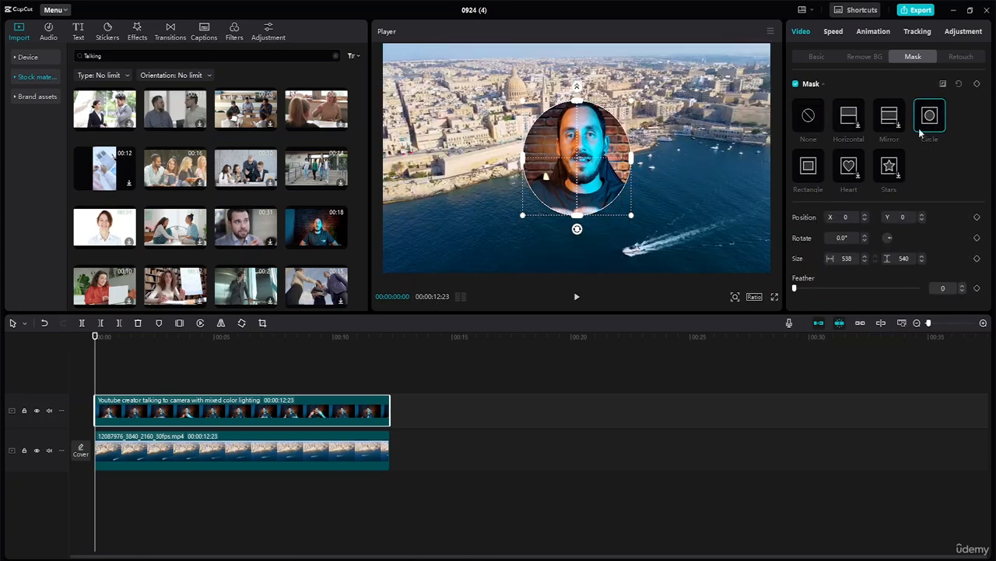
{"action": "left_click_drag", "start_coordinate": [601, 140], "coordinate": [605, 132]}
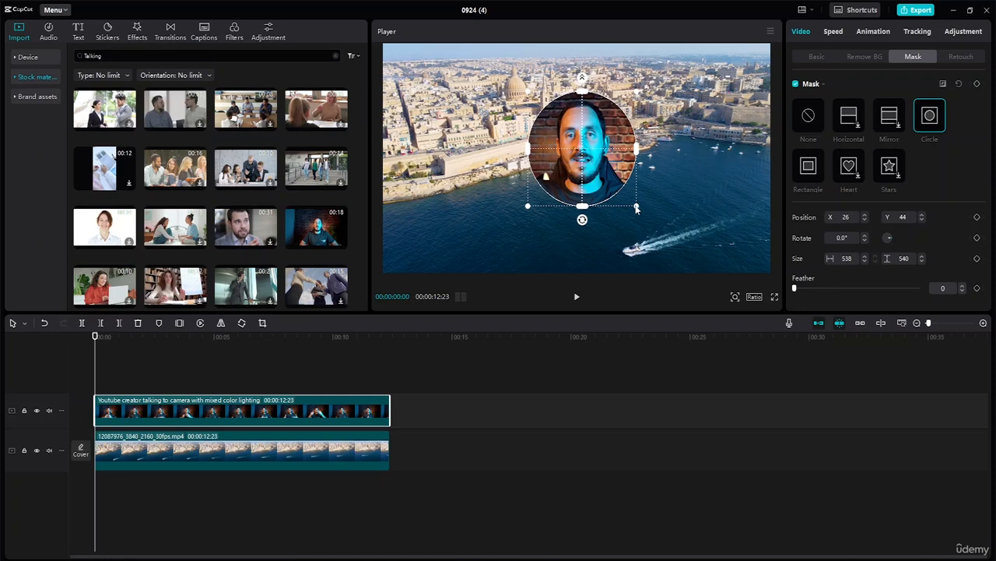
{"action": "left_click_drag", "start_coordinate": [637, 208], "coordinate": [653, 220]}
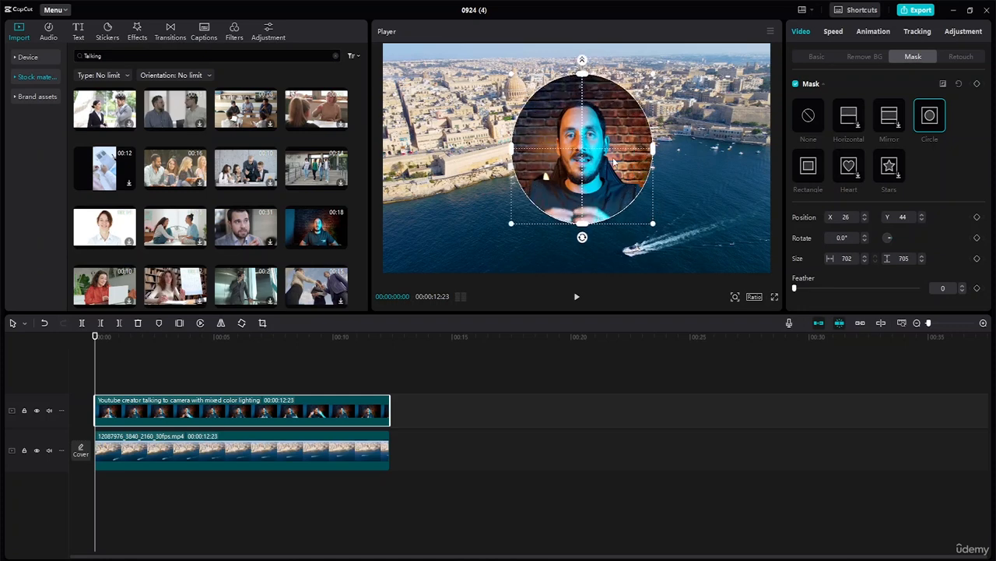
{"action": "mouse_move", "coordinate": [584, 137]}
{"action": "left_mouse_down"}
{"action": "mouse_move", "coordinate": [573, 135]}
{"action": "mouse_move", "coordinate": [594, 138]}
{"action": "mouse_move", "coordinate": [583, 134]}
{"action": "left_mouse_up"}
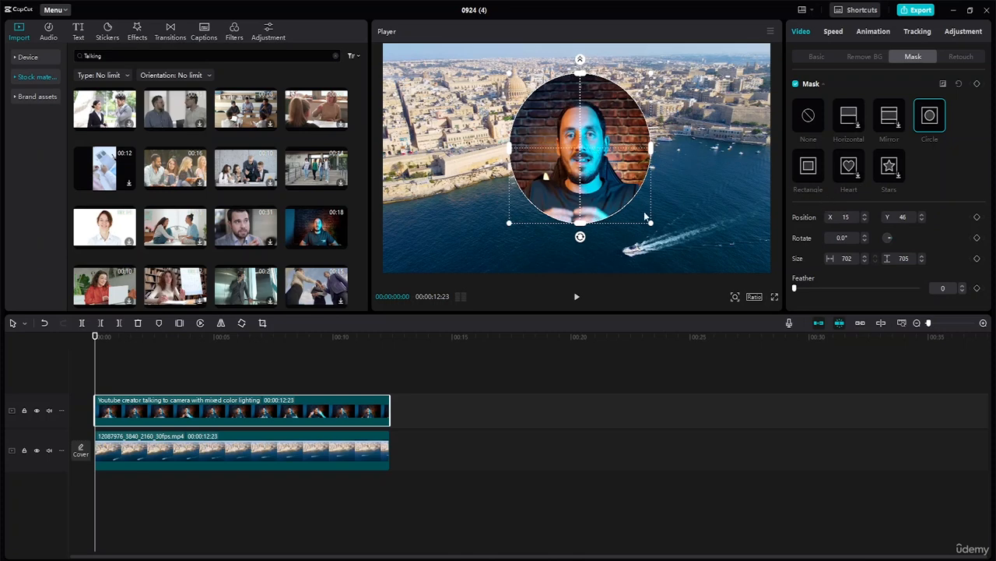
- Scale the masked talking clip to 63% and move it to the frame's upper-left corner, at about X -1427, Y 463
{"action": "left_click", "coordinate": [820, 55]}
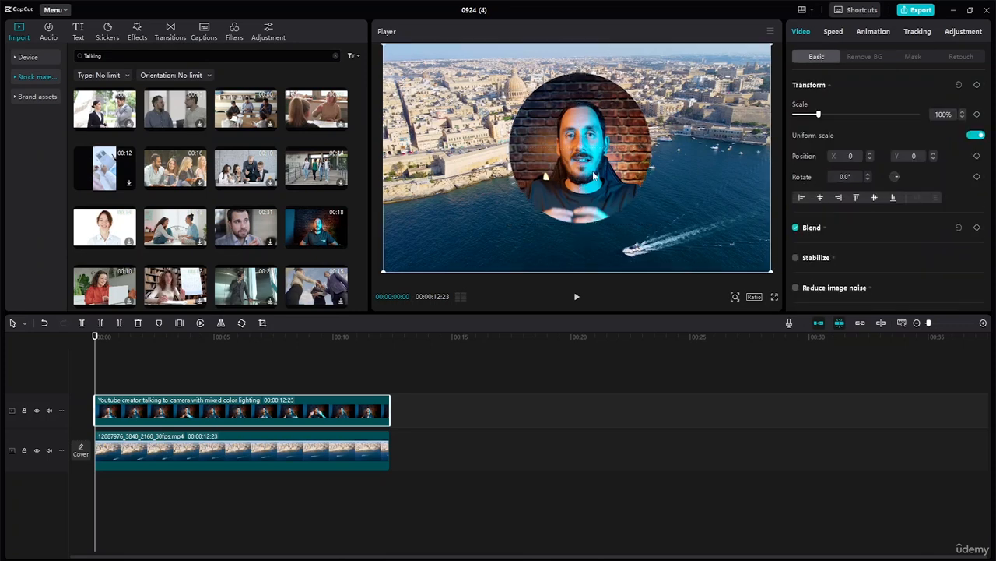
{"action": "left_click_drag", "start_coordinate": [588, 177], "coordinate": [461, 193]}
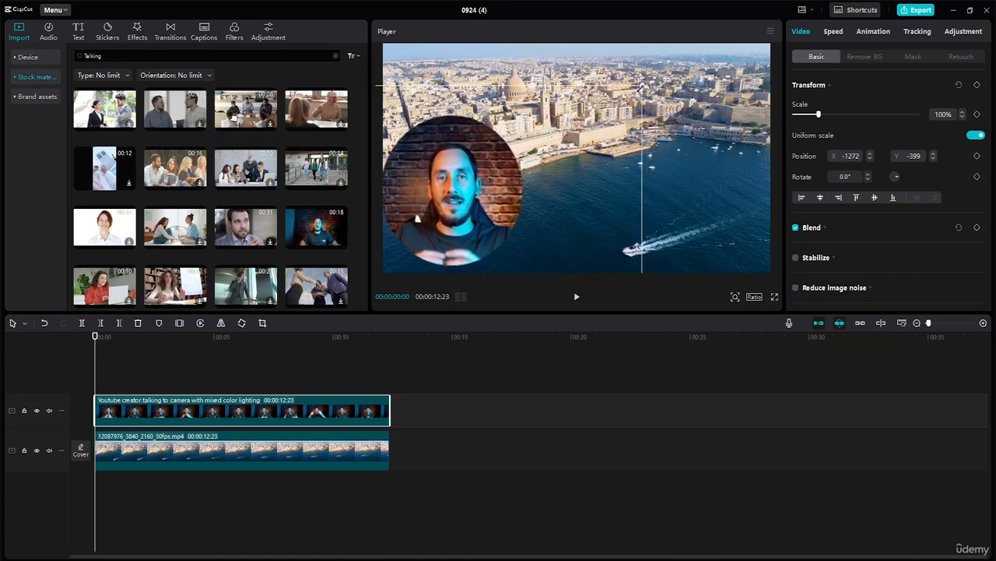
{"action": "left_click_drag", "start_coordinate": [606, 95], "coordinate": [521, 125]}
{"action": "left_click_drag", "start_coordinate": [448, 196], "coordinate": [436, 217]}
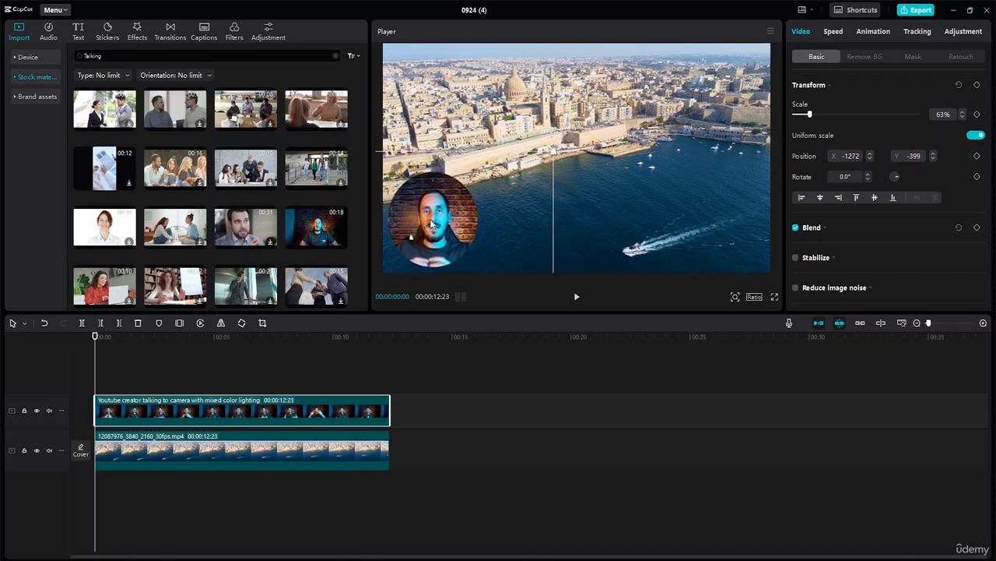
{"action": "left_click_drag", "start_coordinate": [436, 218], "coordinate": [435, 107]}
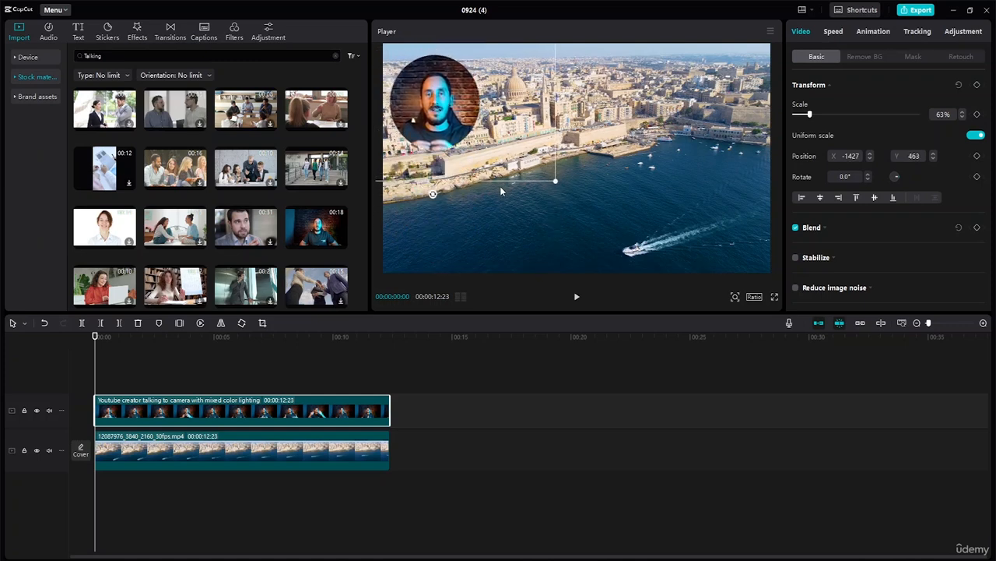
{"action": "left_click", "coordinate": [578, 212]}
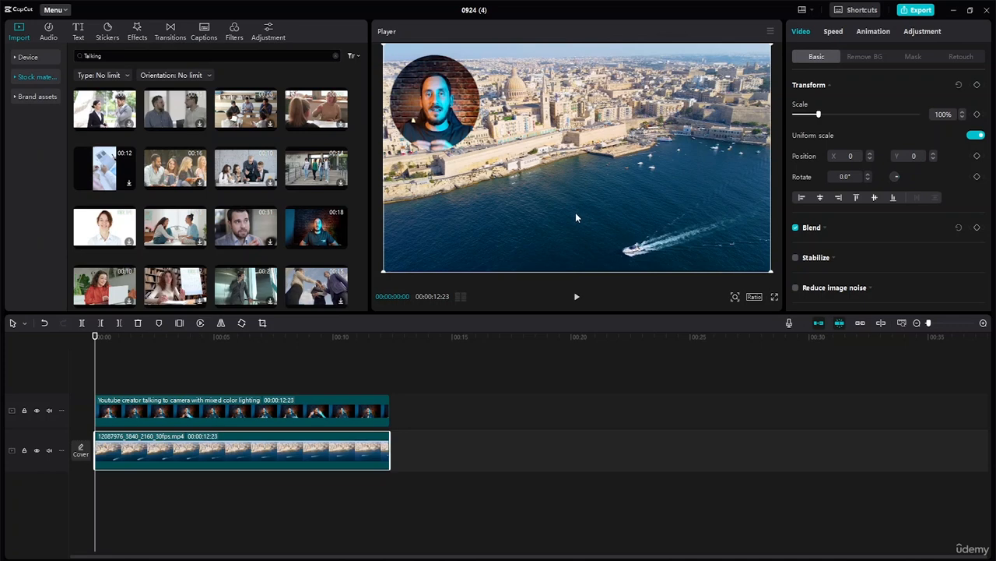
{"action": "left_click", "coordinate": [442, 103]}
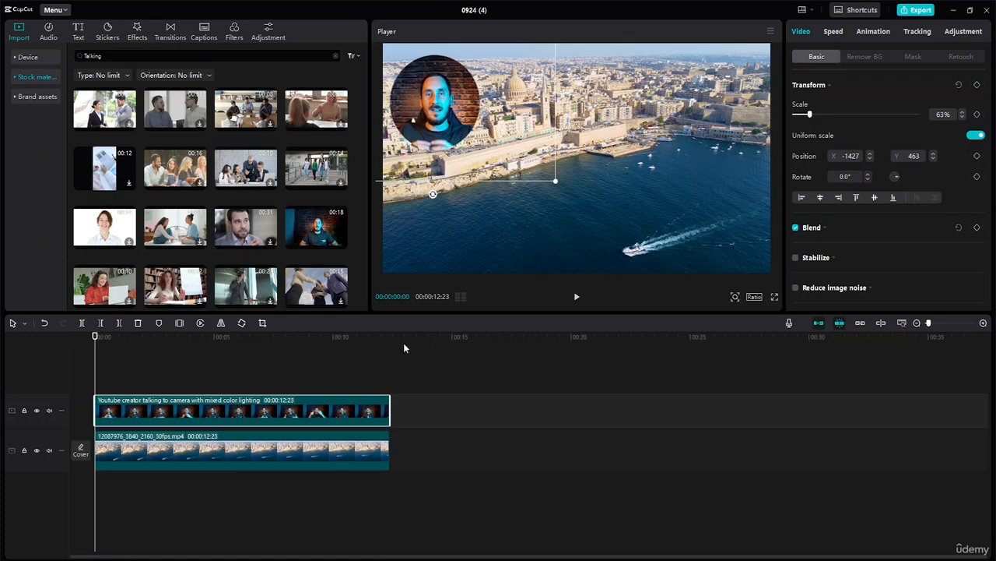
{"action": "left_click", "coordinate": [436, 370]}
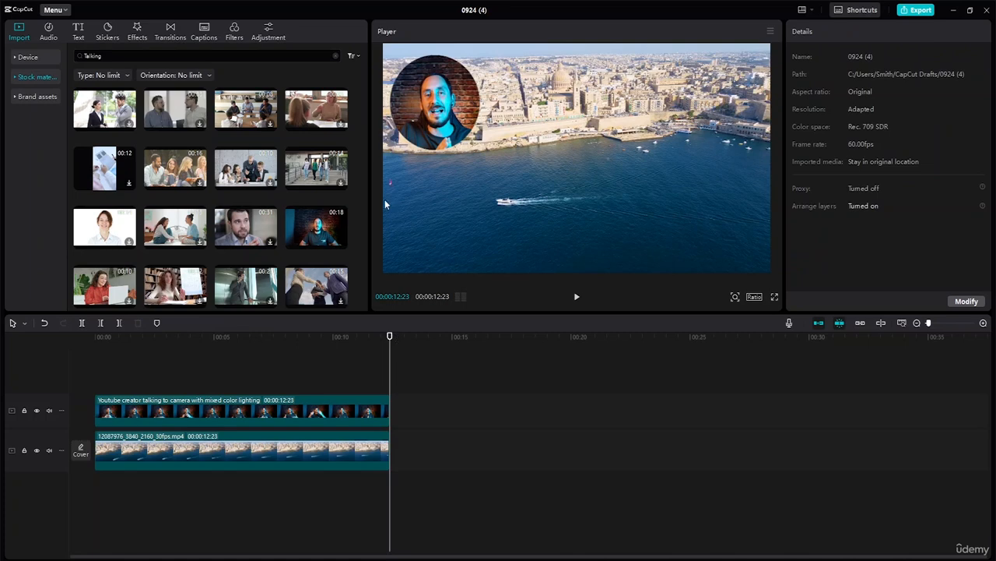
- Add a default text clip above both videos, starting at 0:00 and extended to their end at 00:00:12:23
{"action": "left_click", "coordinate": [79, 31]}
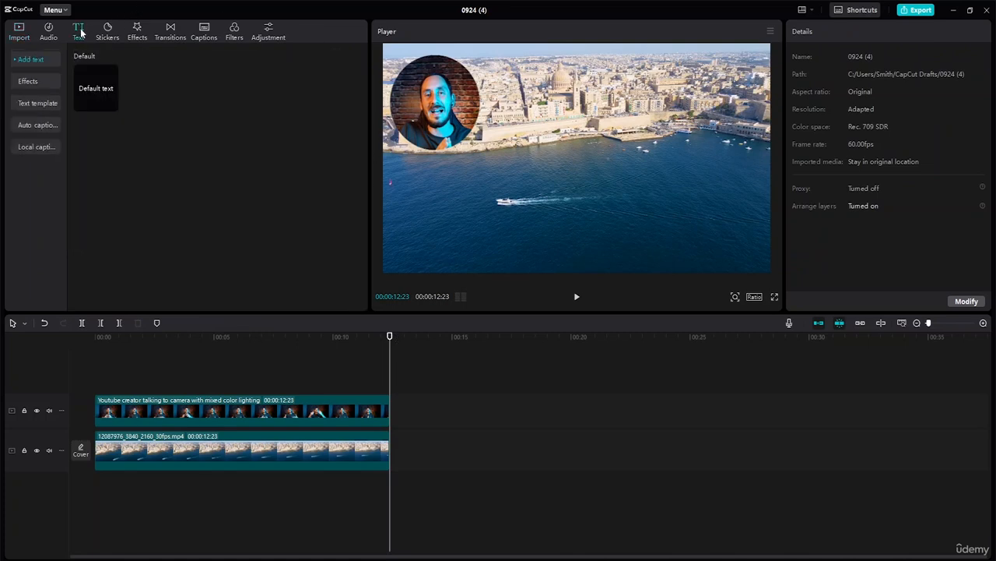
{"action": "left_click", "coordinate": [113, 106]}
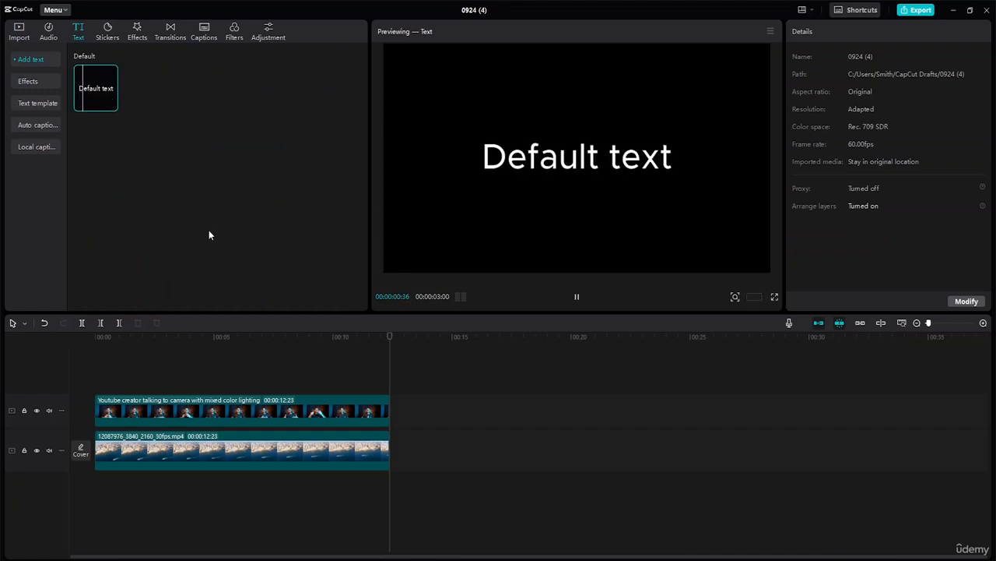
{"action": "left_click", "coordinate": [111, 105]}
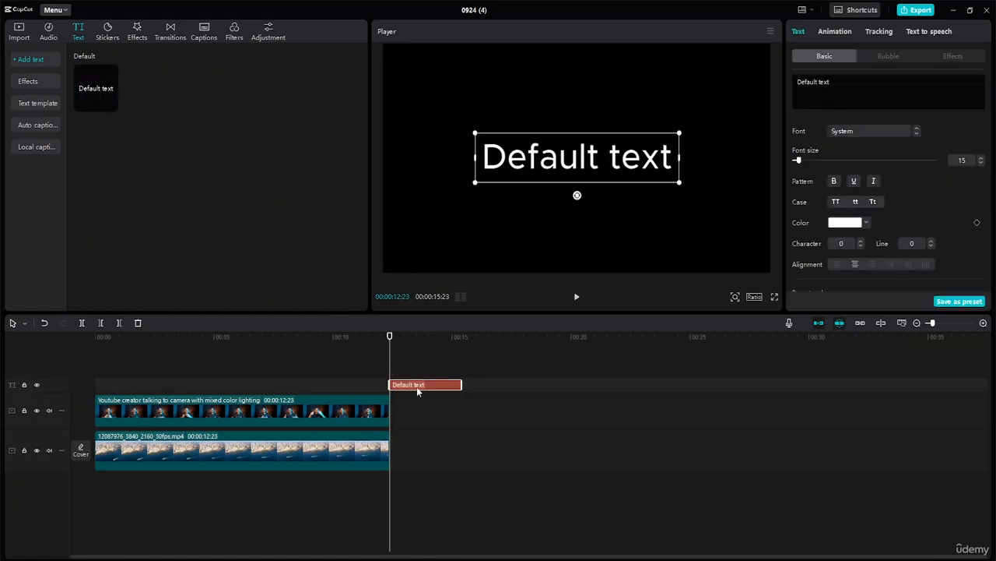
{"action": "left_click_drag", "start_coordinate": [417, 386], "coordinate": [98, 389]}
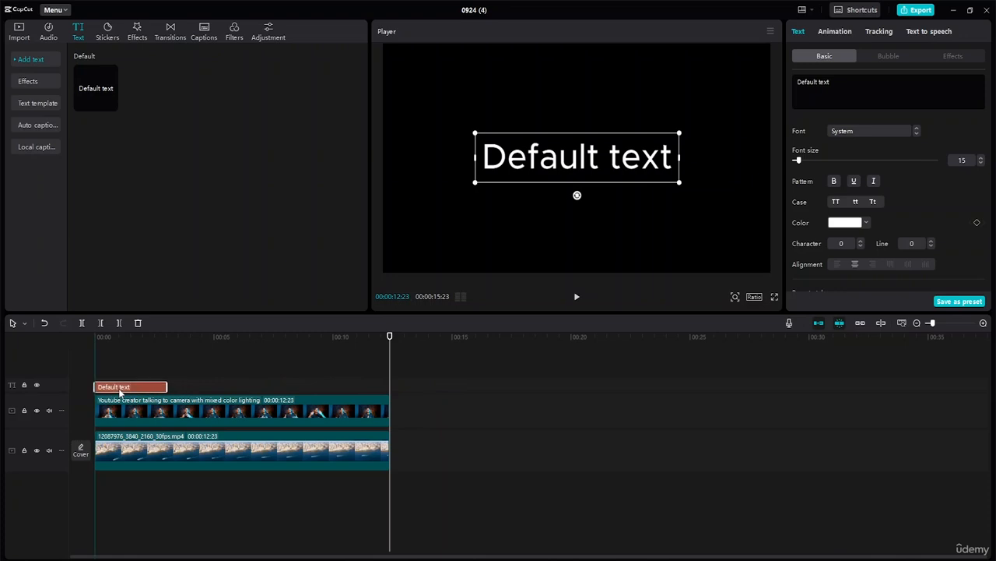
{"action": "left_click_drag", "start_coordinate": [166, 385], "coordinate": [387, 398]}
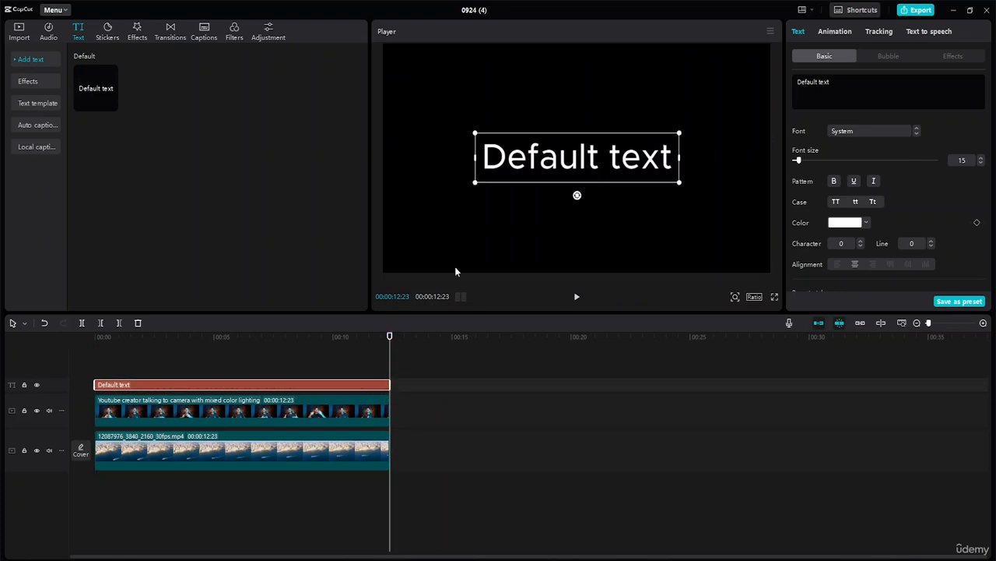
- Replace the wording of the default text clip with a single lowercase letter o
{"action": "double_click", "coordinate": [672, 160]}
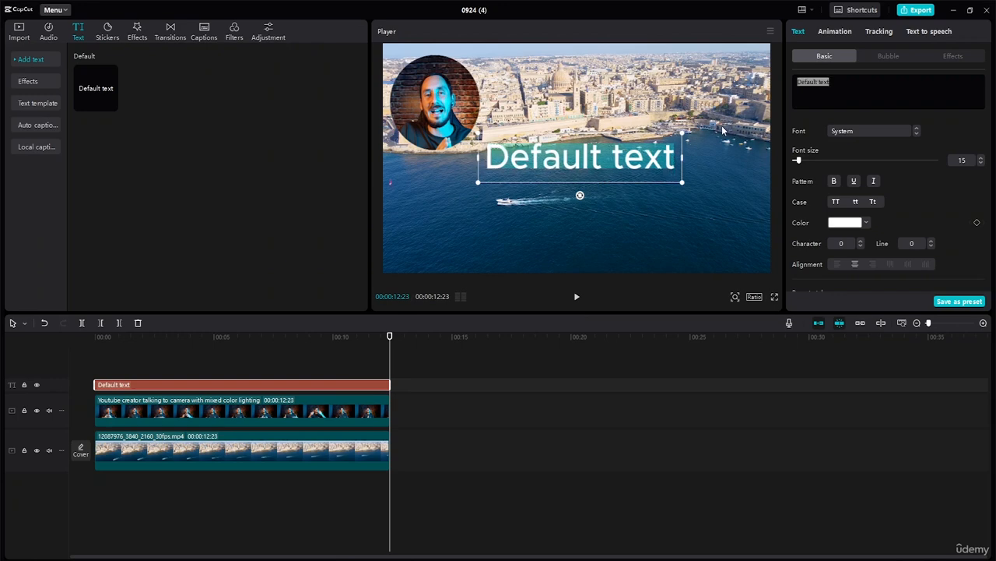
{"action": "key", "text": "o"}
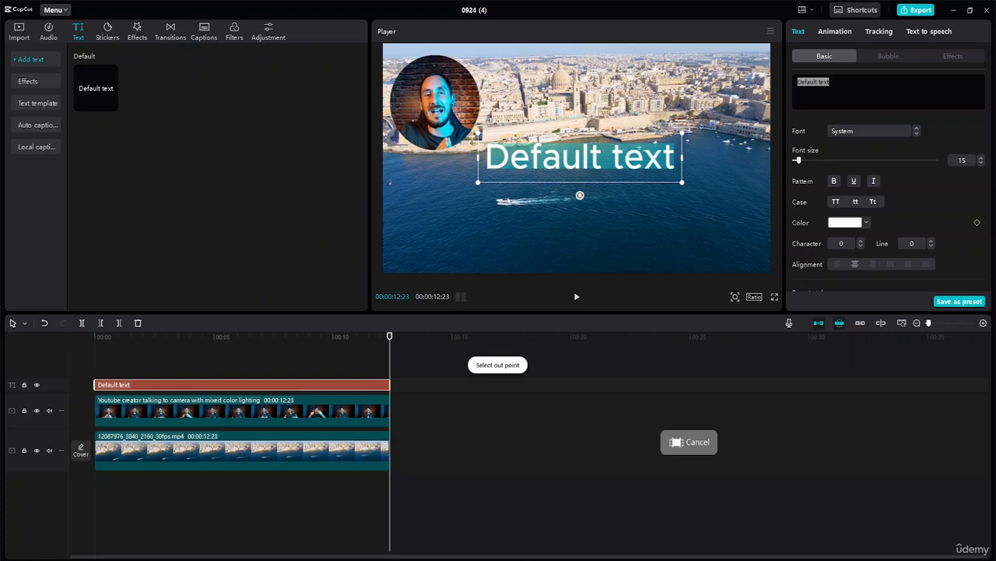
{"action": "left_click_drag", "start_coordinate": [835, 82], "coordinate": [812, 81]}
{"action": "left_click", "coordinate": [841, 83]}
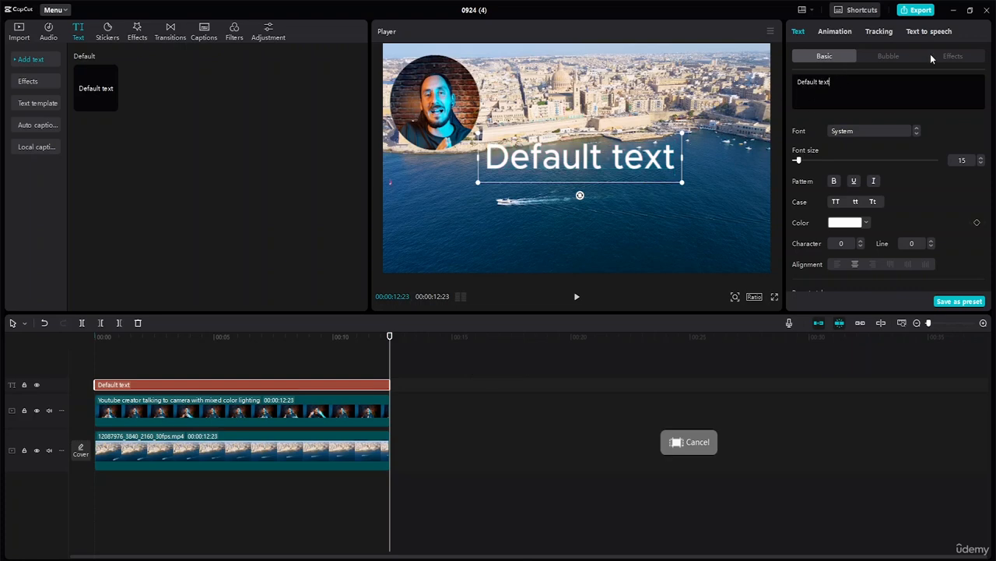
{"action": "key", "text": "BackSpace"}
{"action": "key", "text": "BackSpace"}
{"action": "key", "text": "BackSpace"}
{"action": "key", "text": "BackSpace"}
{"action": "key", "text": "BackSpace"}
{"action": "key", "text": "BackSpace"}
{"action": "key", "text": "BackSpace"}
{"action": "key", "text": "BackSpace"}
{"action": "key", "text": "BackSpace"}
{"action": "key", "text": "BackSpace"}
{"action": "key", "text": "BackSpace"}
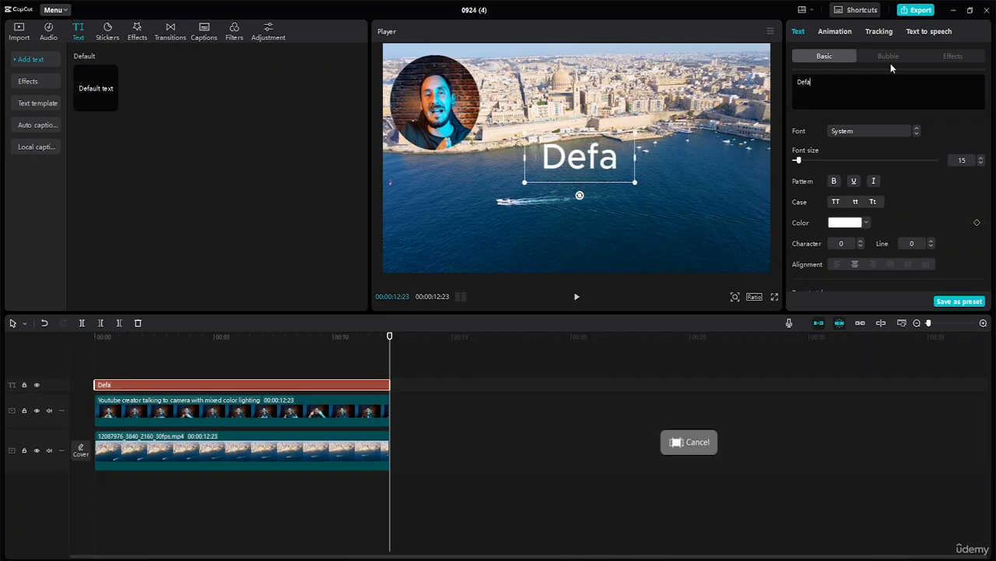
{"action": "key", "text": "BackSpace"}
{"action": "type", "text": "O"}
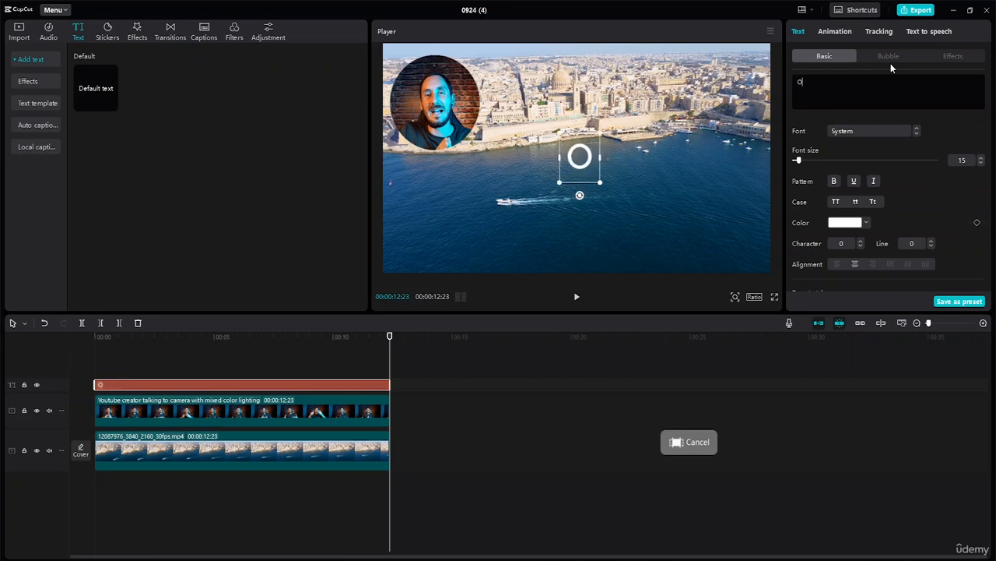
{"action": "key", "text": "BackSpace"}
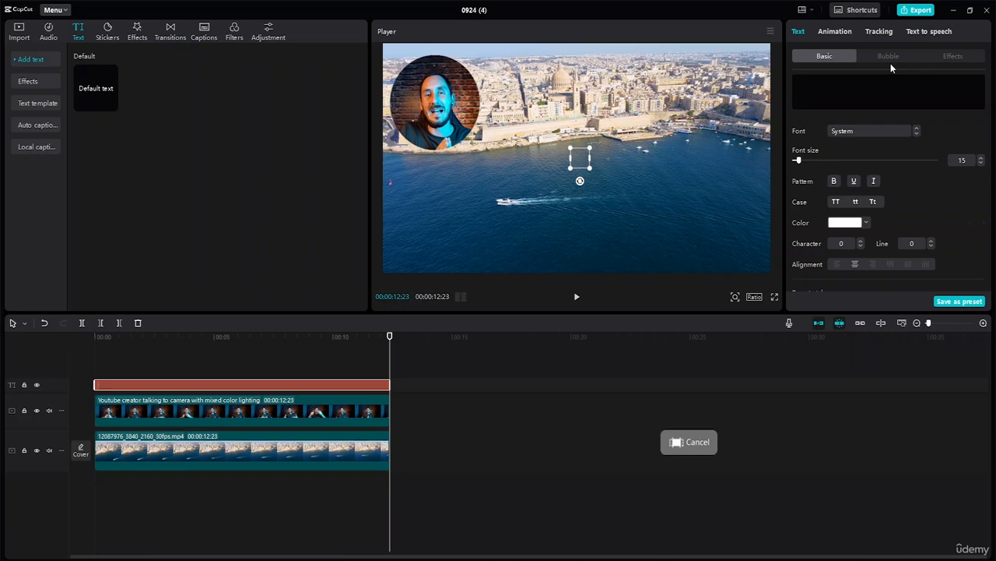
{"action": "type", "text": "o"}
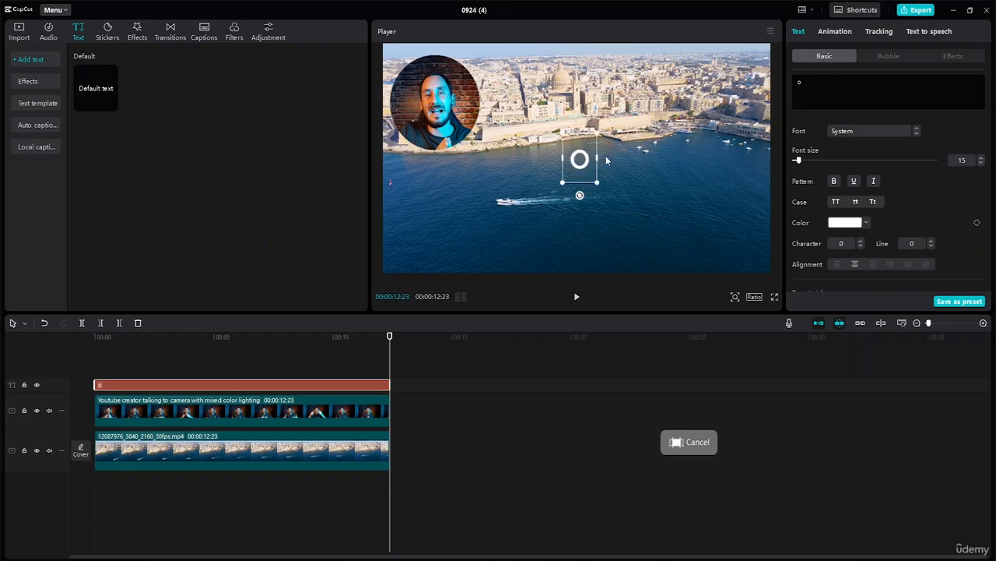
- Scale the letter o up to 500%, place it as a ring around the circular speaker, and raise its font size to 23
{"action": "left_click_drag", "start_coordinate": [579, 157], "coordinate": [597, 244]}
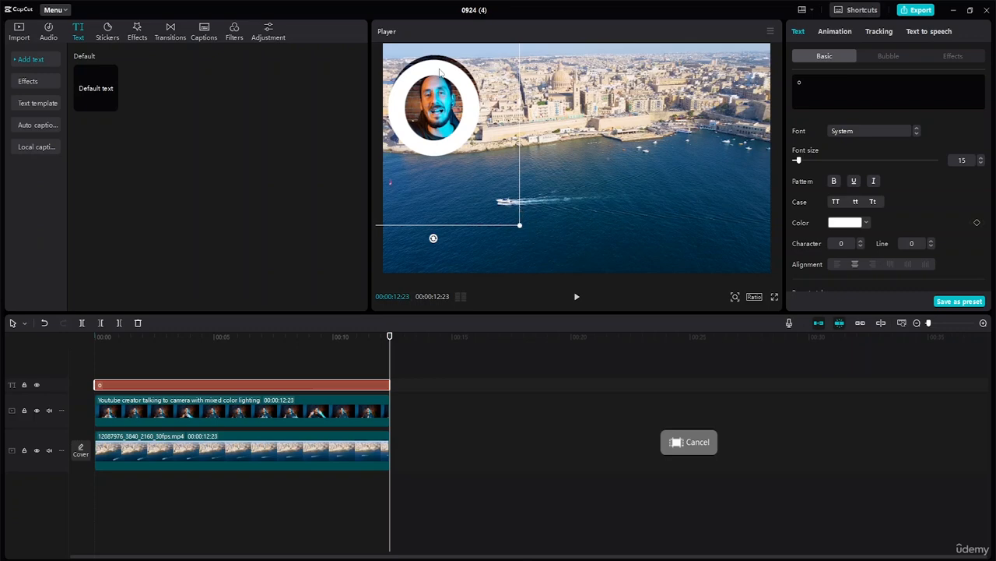
{"action": "left_click_drag", "start_coordinate": [442, 70], "coordinate": [438, 66]}
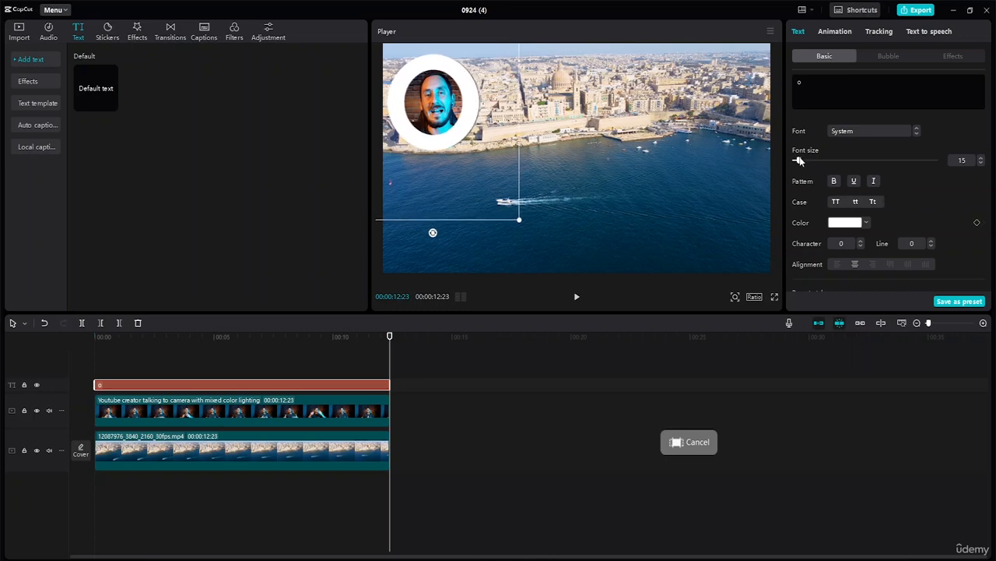
{"action": "mouse_move", "coordinate": [799, 160]}
{"action": "left_mouse_down"}
{"action": "mouse_move", "coordinate": [816, 160]}
{"action": "mouse_move", "coordinate": [804, 165]}
{"action": "left_mouse_up"}
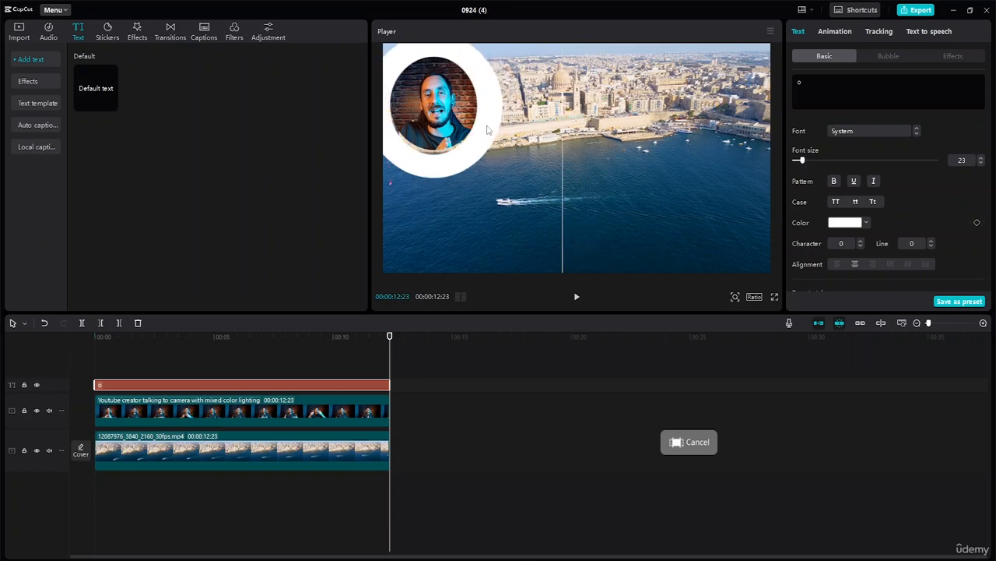
{"action": "left_click_drag", "start_coordinate": [468, 143], "coordinate": [470, 141]}
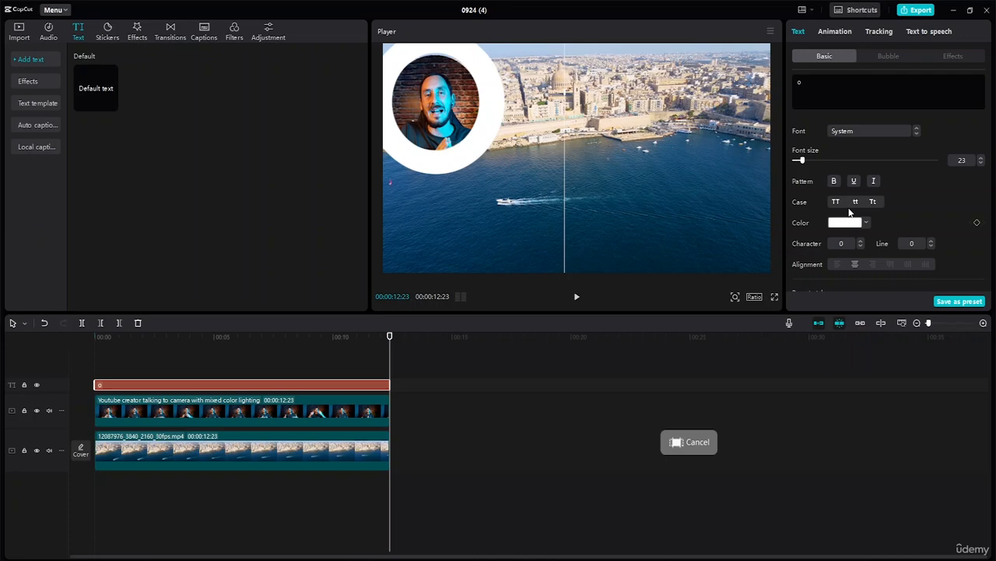
- Try successive fonts on the ring letter, from Abstract Groovy through Arial Narrow Bold Italic
{"action": "left_click", "coordinate": [917, 133]}
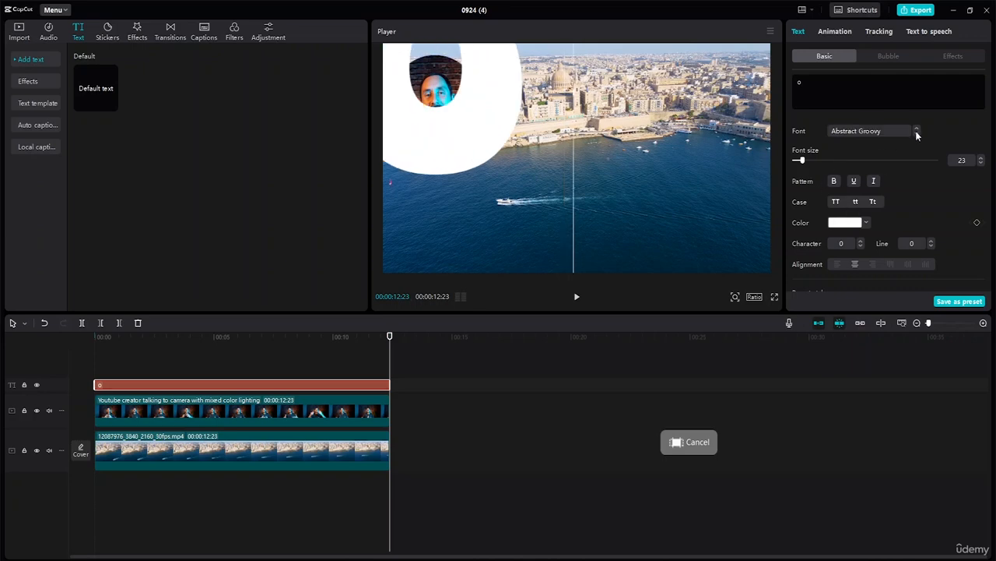
{"action": "left_click", "coordinate": [916, 134]}
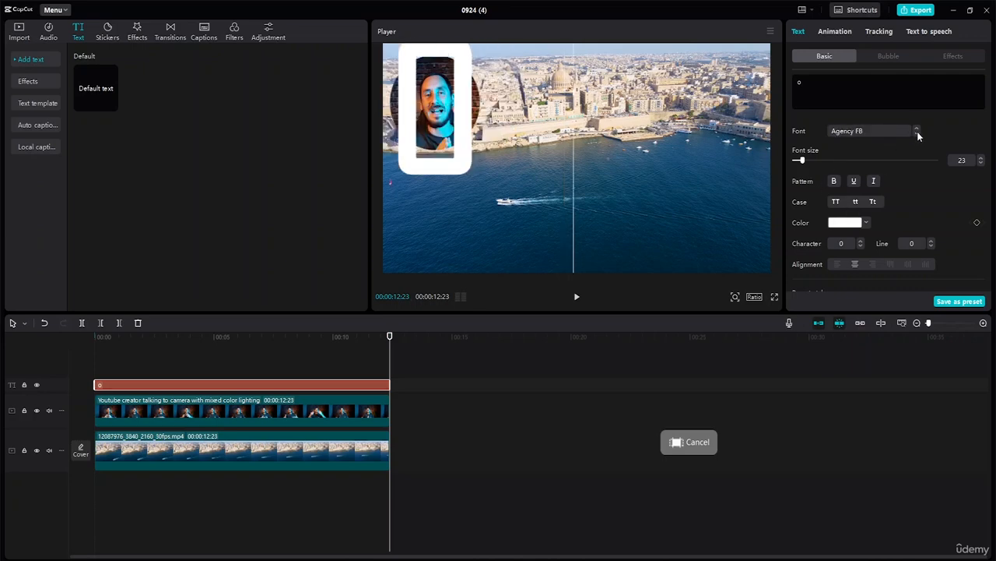
{"action": "left_click", "coordinate": [917, 134]}
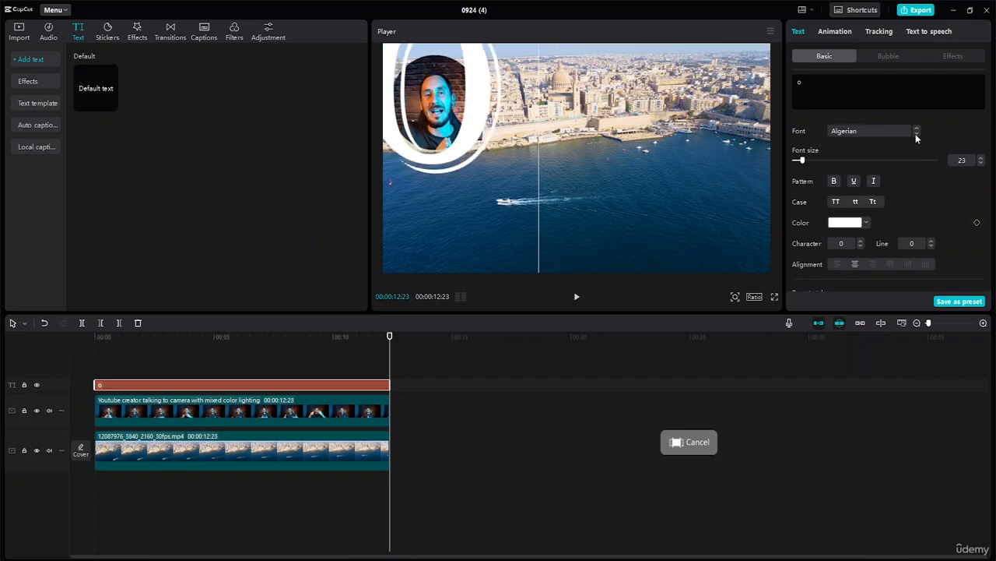
{"action": "left_click", "coordinate": [916, 133]}
{"action": "left_click", "coordinate": [916, 134]}
{"action": "left_click", "coordinate": [916, 134]}
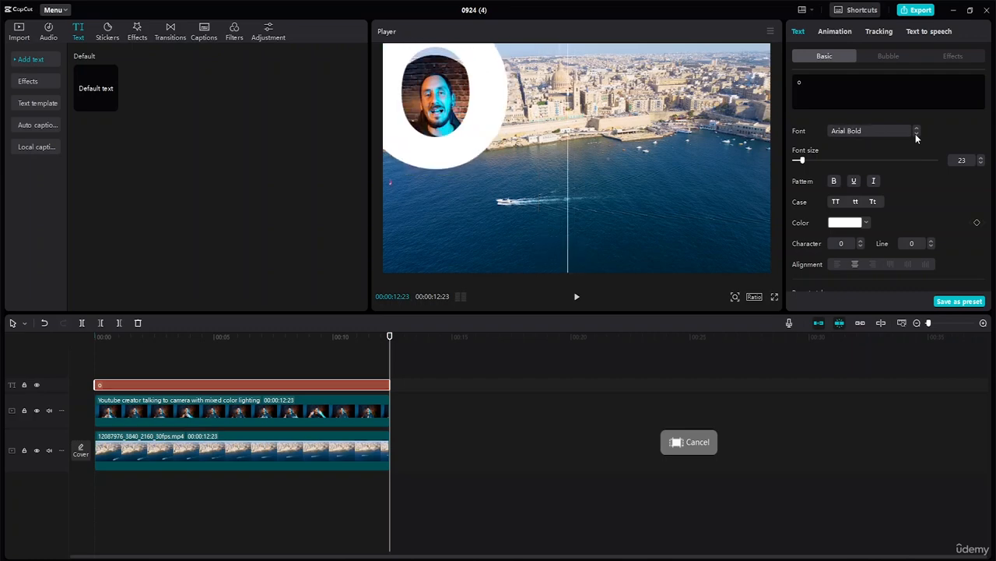
{"action": "left_click", "coordinate": [917, 134]}
{"action": "left_click", "coordinate": [916, 134]}
{"action": "left_click", "coordinate": [917, 133]}
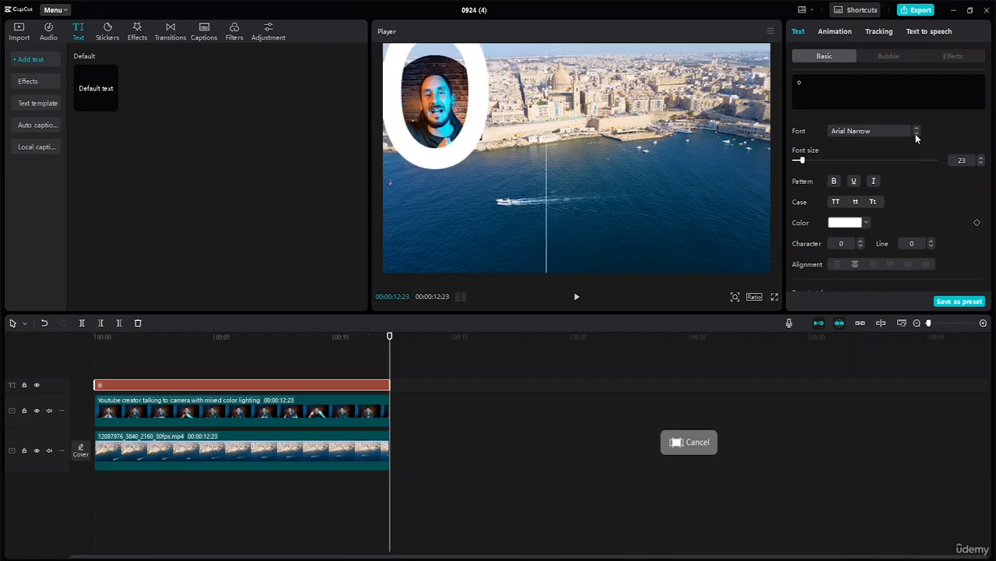
{"action": "left_click", "coordinate": [916, 134]}
{"action": "left_click", "coordinate": [916, 134]}
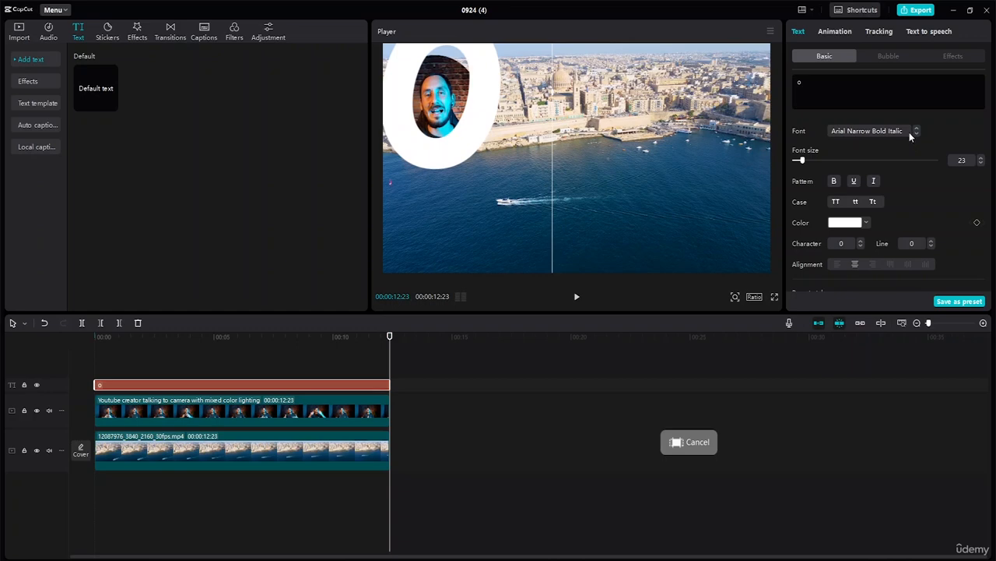
- Set the ring letter's font to Berlin Sans FB and move it up to centre it around the speaker's face
{"action": "left_click", "coordinate": [908, 131]}
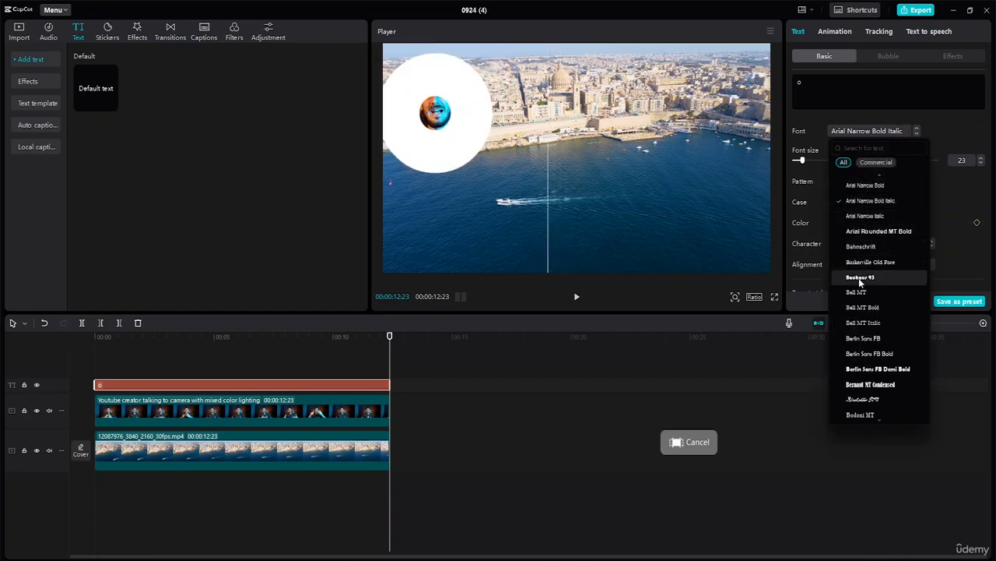
{"action": "left_click", "coordinate": [862, 338]}
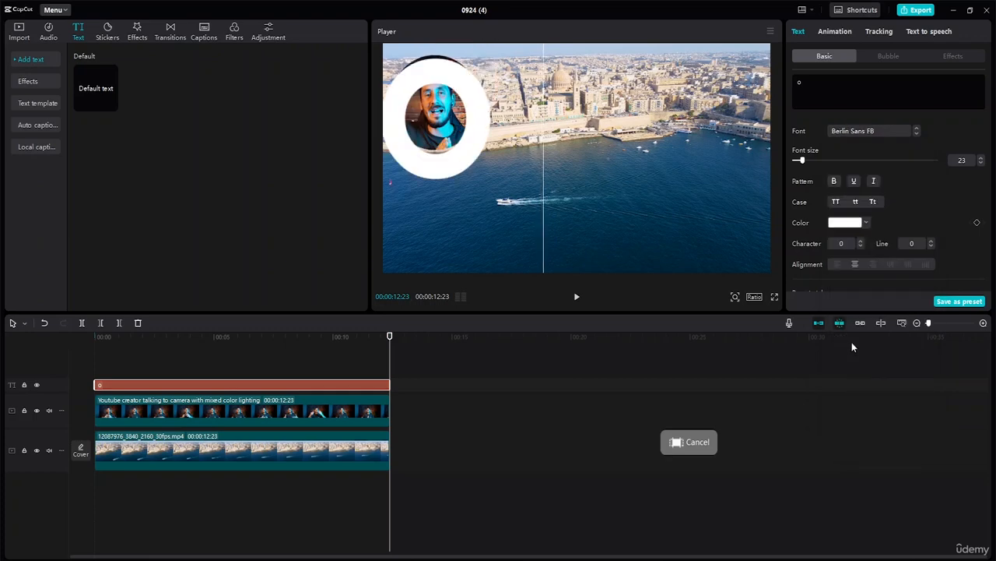
{"action": "left_click_drag", "start_coordinate": [450, 165], "coordinate": [449, 152]}
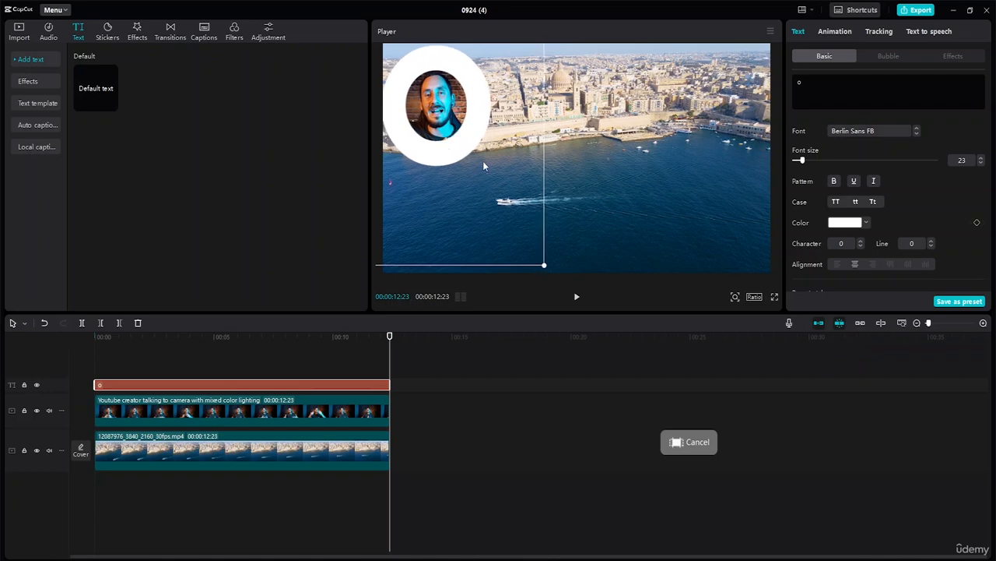
- Colour the ring letter dark red, A20033, and nudge it to about X -1406, Y 774
{"action": "left_click", "coordinate": [865, 222]}
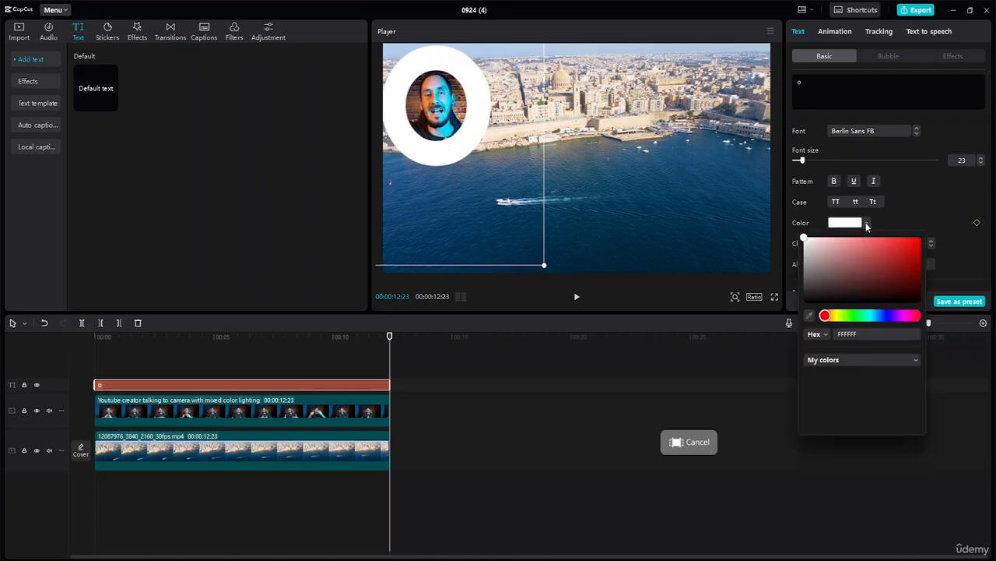
{"action": "left_click", "coordinate": [849, 314]}
{"action": "mouse_move", "coordinate": [894, 265]}
{"action": "left_mouse_down"}
{"action": "mouse_move", "coordinate": [919, 255]}
{"action": "mouse_move", "coordinate": [870, 271]}
{"action": "left_mouse_up"}
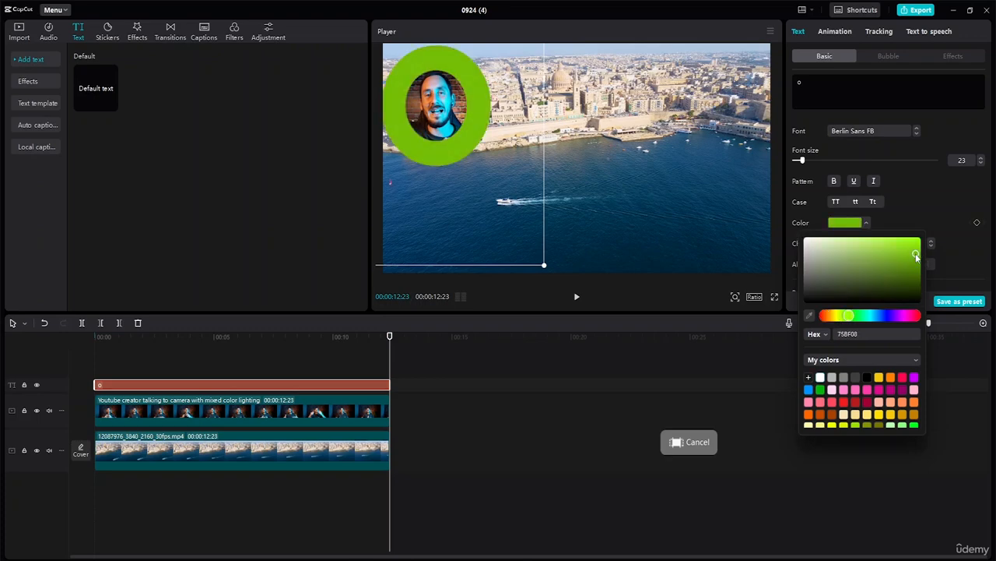
{"action": "left_click", "coordinate": [871, 402]}
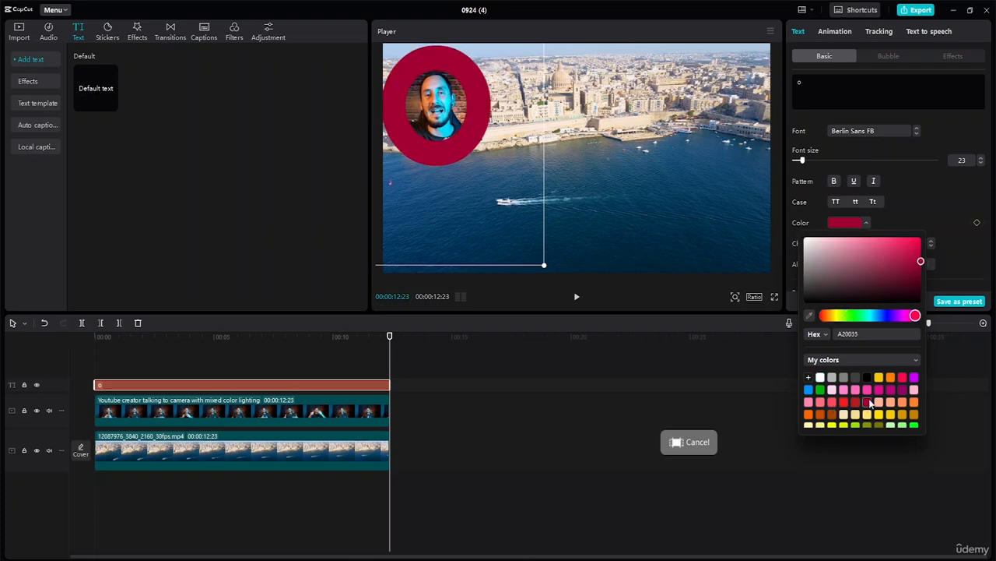
{"action": "left_click_drag", "start_coordinate": [468, 136], "coordinate": [466, 133]}
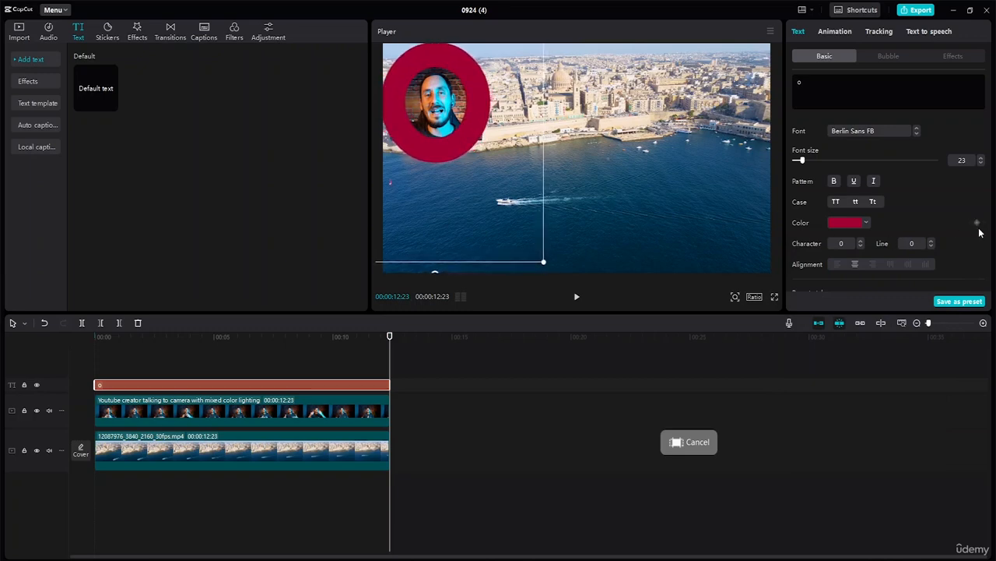
- Add a black stroke with thickness 5 to the ring letter
{"action": "scroll", "coordinate": [927, 229], "scroll_direction": "down", "scroll_amount": 5}
{"action": "scroll", "coordinate": [928, 229], "scroll_direction": "up", "scroll_amount": 2}
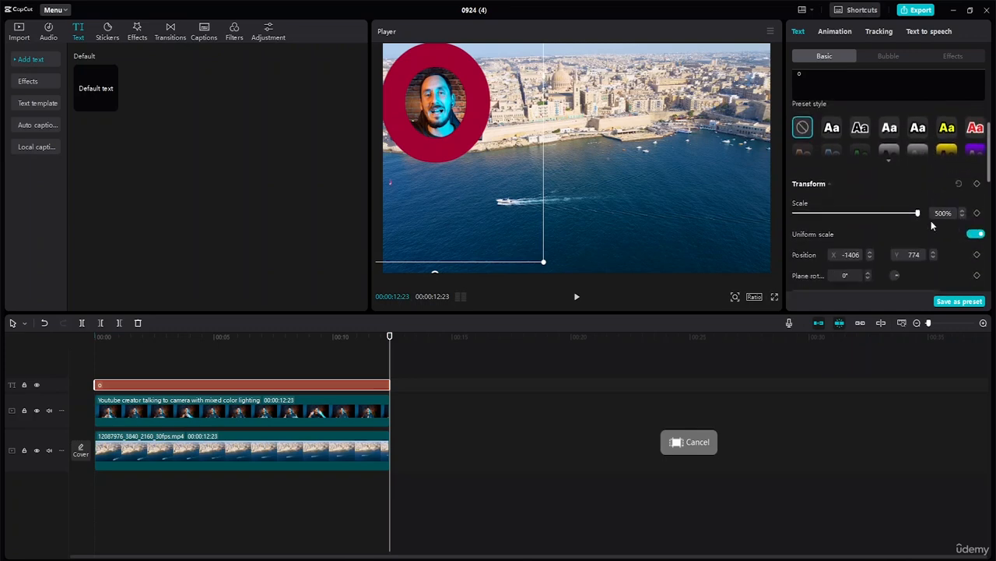
{"action": "scroll", "coordinate": [934, 215], "scroll_direction": "down", "scroll_amount": 3}
{"action": "scroll", "coordinate": [941, 207], "scroll_direction": "up", "scroll_amount": 6}
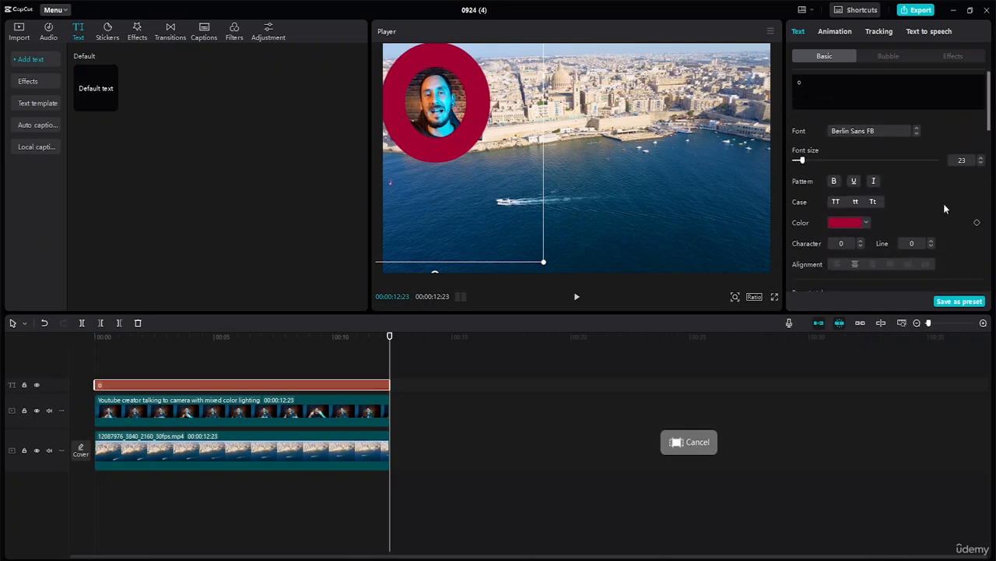
{"action": "left_click_drag", "start_coordinate": [990, 102], "coordinate": [993, 170]}
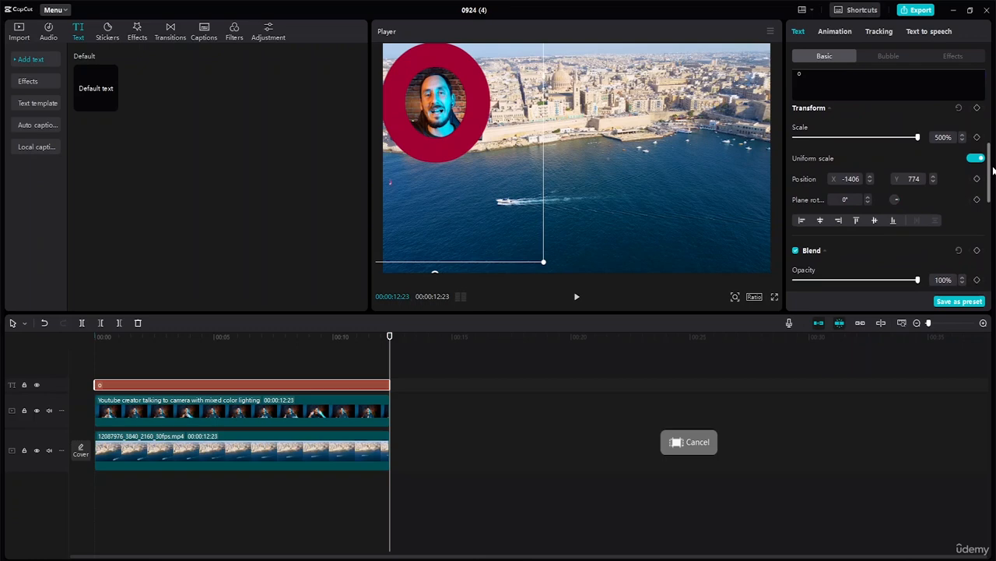
{"action": "mouse_move", "coordinate": [917, 137]}
{"action": "left_mouse_down"}
{"action": "mouse_move", "coordinate": [902, 139]}
{"action": "mouse_move", "coordinate": [918, 137]}
{"action": "left_mouse_up"}
{"action": "scroll", "coordinate": [864, 193], "scroll_direction": "down", "scroll_amount": 5}
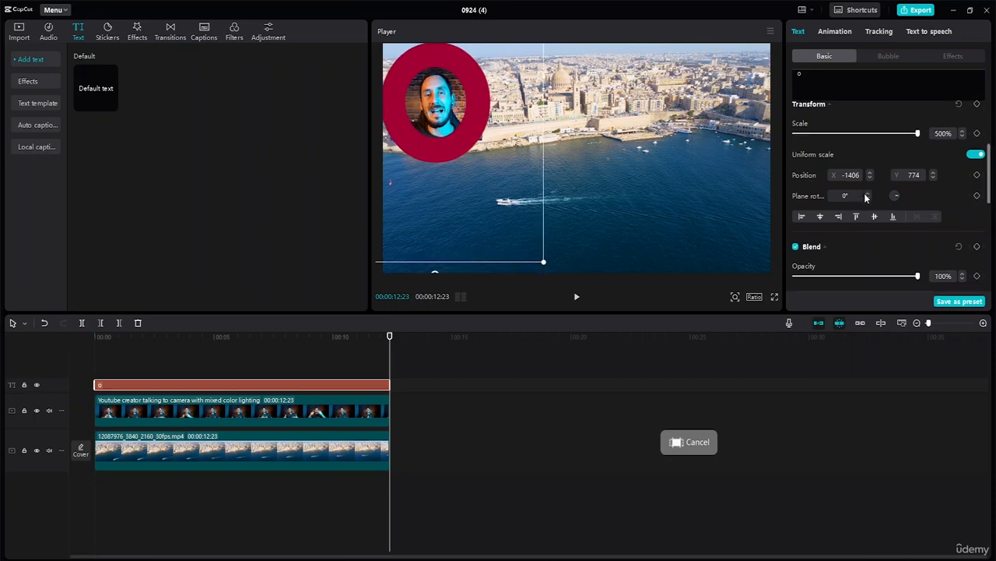
{"action": "scroll", "coordinate": [869, 186], "scroll_direction": "up", "scroll_amount": 6}
{"action": "scroll", "coordinate": [883, 183], "scroll_direction": "down", "scroll_amount": 2}
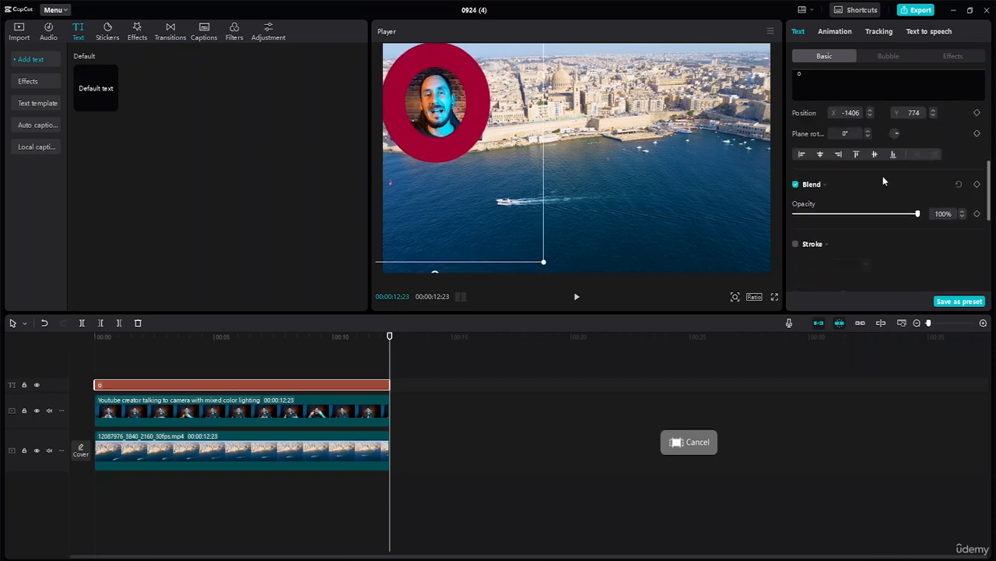
{"action": "scroll", "coordinate": [883, 176], "scroll_direction": "up", "scroll_amount": 4}
{"action": "scroll", "coordinate": [880, 166], "scroll_direction": "down", "scroll_amount": 6}
{"action": "scroll", "coordinate": [886, 167], "scroll_direction": "up", "scroll_amount": 4}
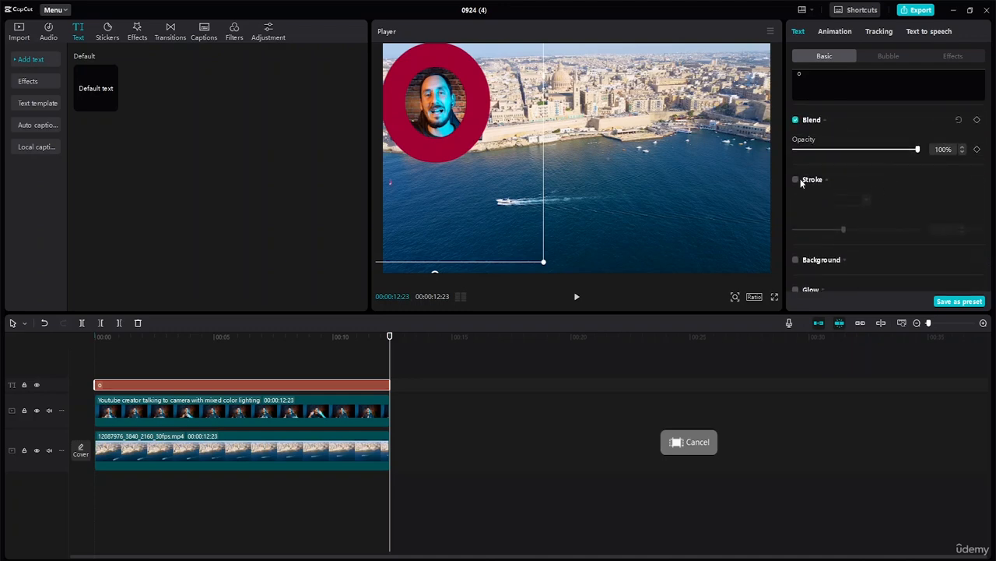
{"action": "left_click", "coordinate": [799, 179]}
{"action": "left_click_drag", "start_coordinate": [847, 232], "coordinate": [801, 229]}
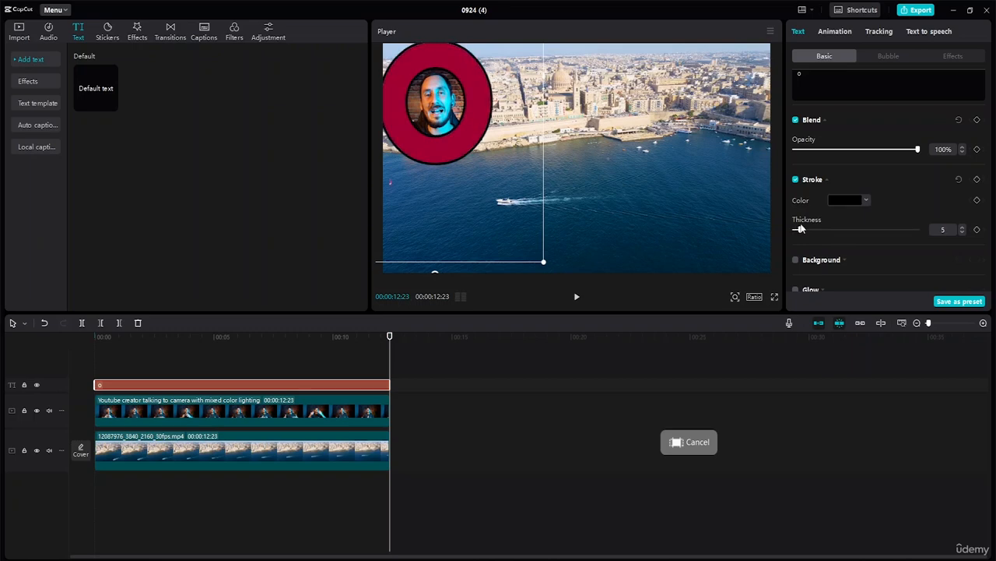
- Change the ring letter's font to Futura LT Pro and reduce its font size to 20
{"action": "scroll", "coordinate": [890, 195], "scroll_direction": "up", "scroll_amount": 10}
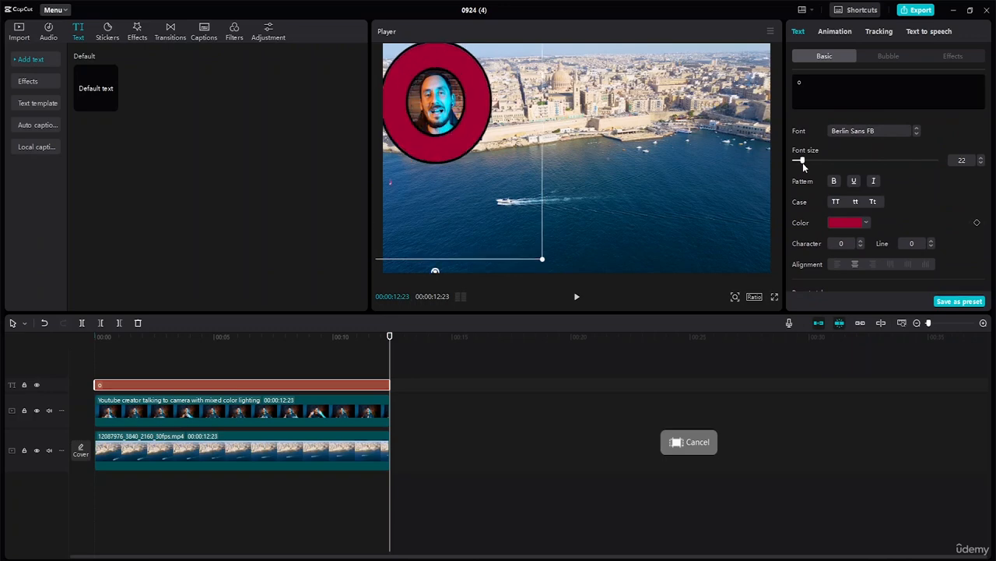
{"action": "mouse_move", "coordinate": [803, 163]}
{"action": "left_mouse_down"}
{"action": "mouse_move", "coordinate": [813, 165]}
{"action": "mouse_move", "coordinate": [803, 165]}
{"action": "left_mouse_up"}
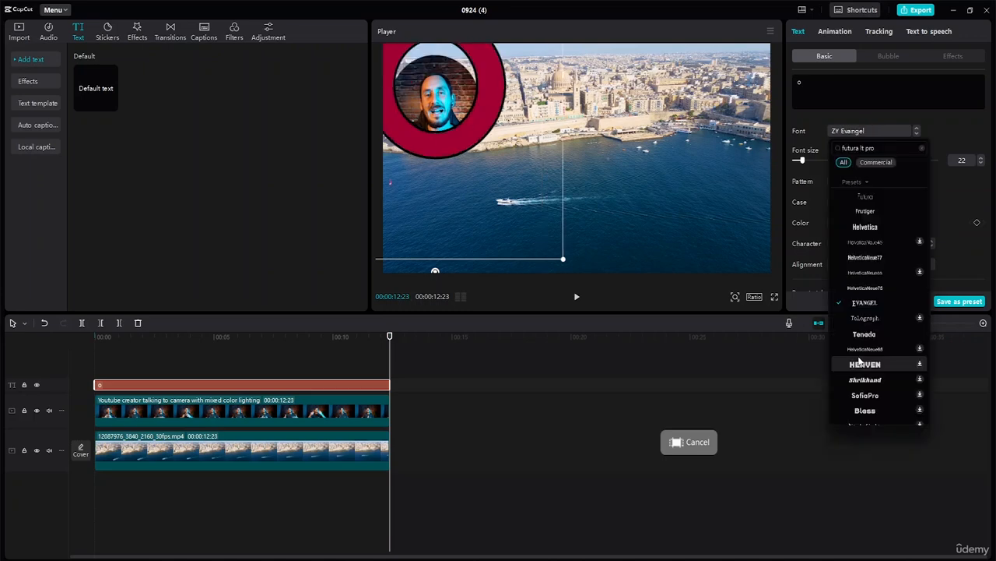
{"action": "left_click", "coordinate": [871, 193]}
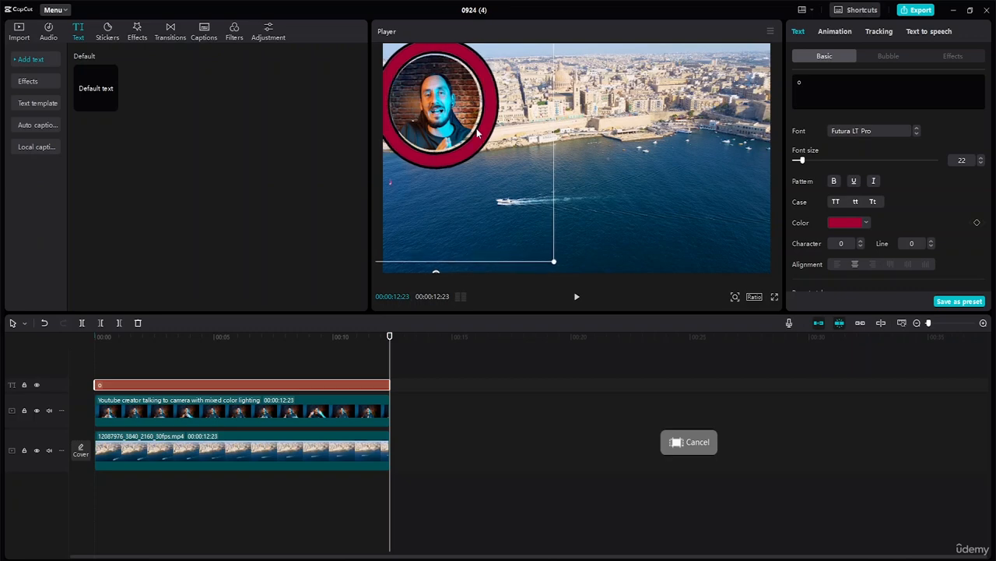
{"action": "left_click", "coordinate": [981, 164]}
{"action": "left_click", "coordinate": [981, 163]}
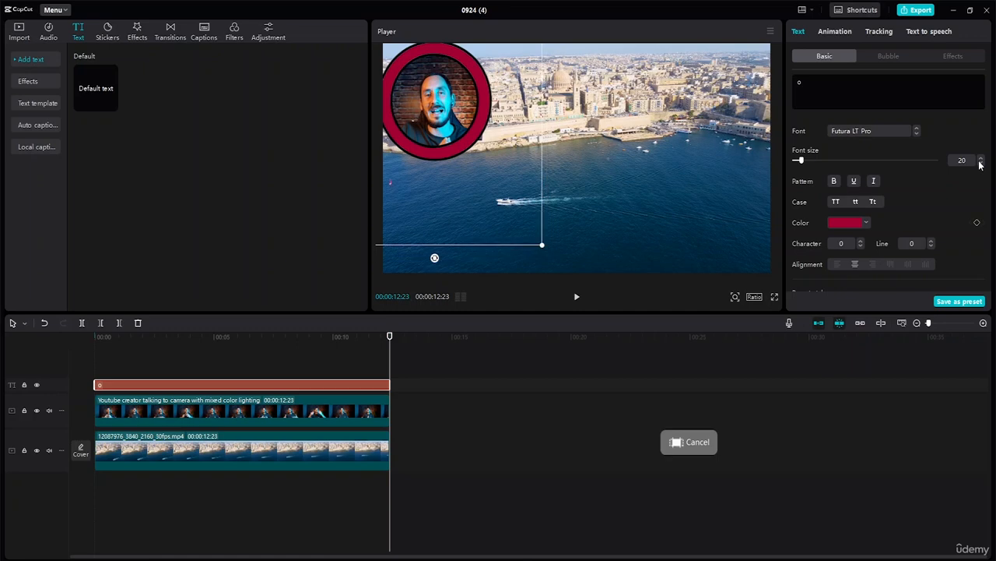
- Reduce the ring letter's font size to 18 and turn off its stroke
{"action": "left_click", "coordinate": [980, 163]}
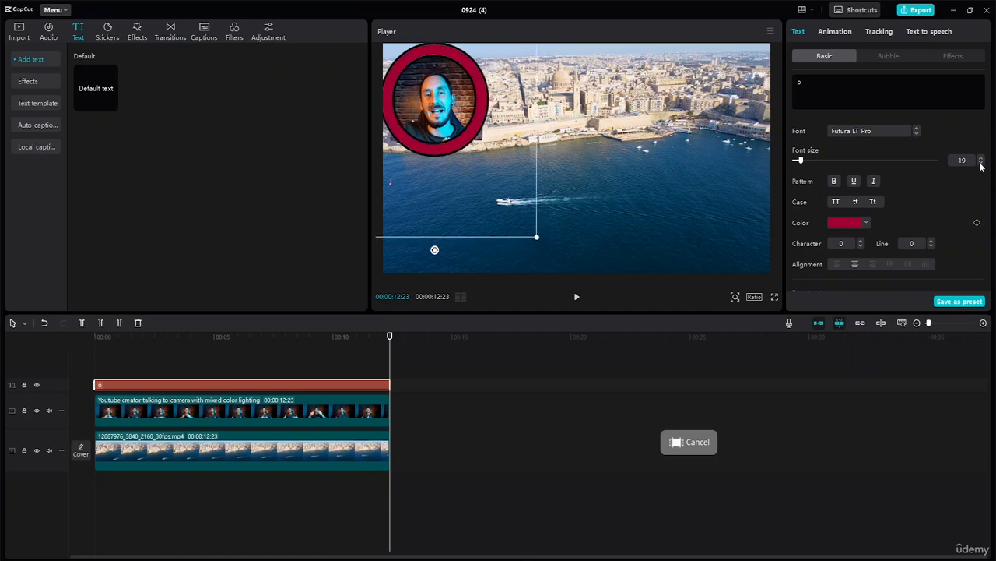
{"action": "left_click", "coordinate": [981, 163]}
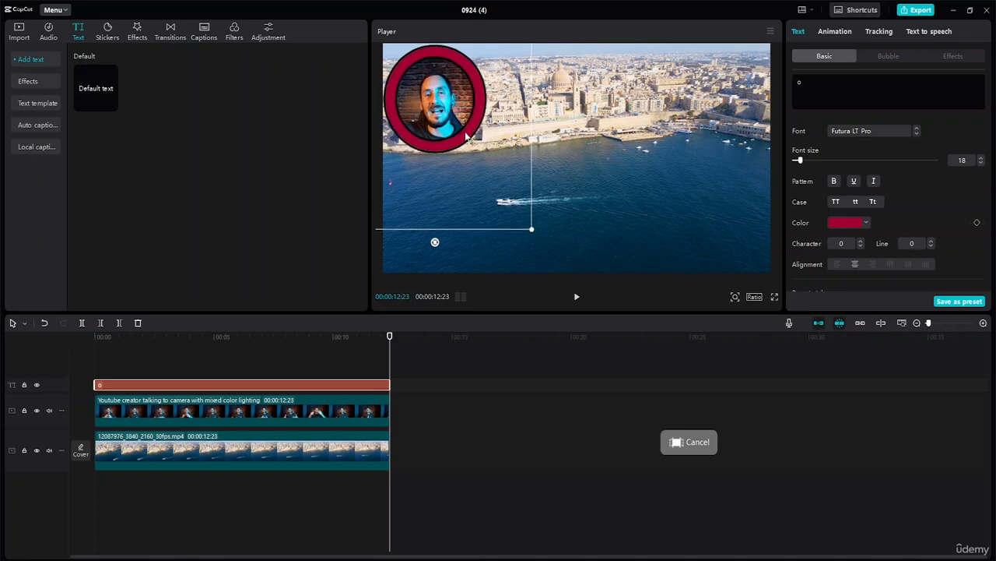
{"action": "scroll", "coordinate": [875, 212], "scroll_direction": "down", "scroll_amount": 3}
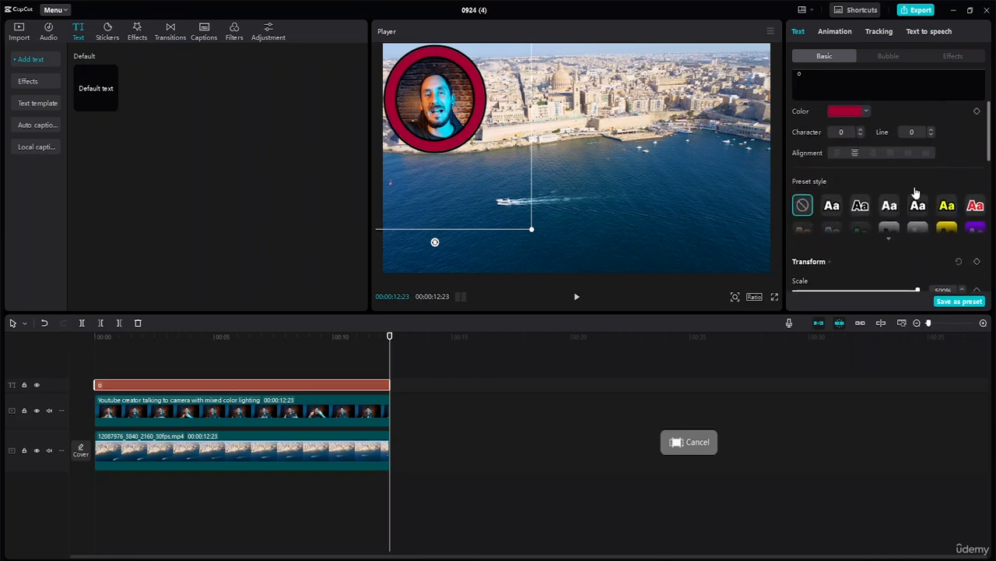
{"action": "scroll", "coordinate": [917, 192], "scroll_direction": "down", "scroll_amount": 5}
{"action": "left_click", "coordinate": [796, 185]}
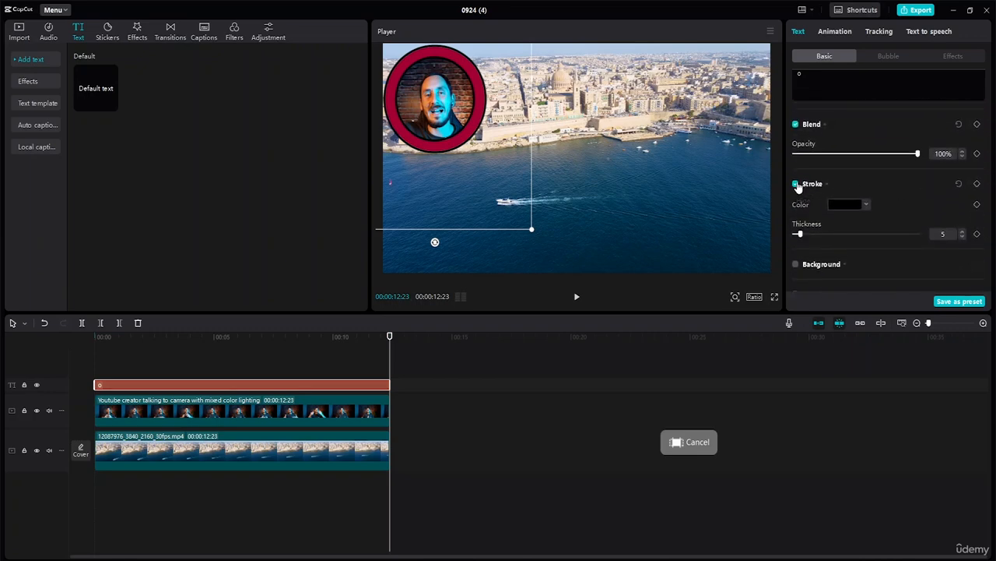
{"action": "left_click", "coordinate": [795, 184]}
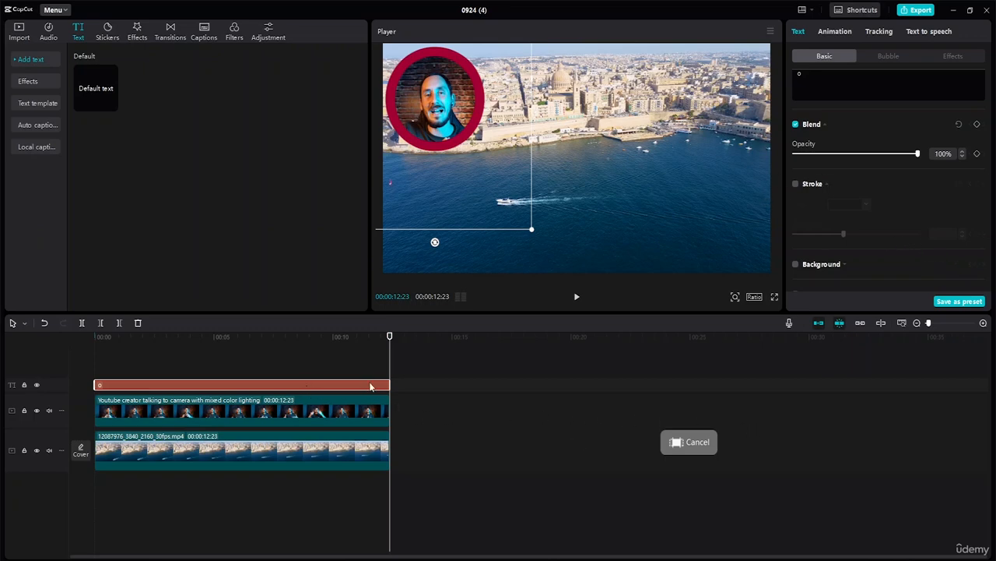
- Combine the ring letter and the speaker clip into one compound clip
{"action": "left_click", "coordinate": [338, 359]}
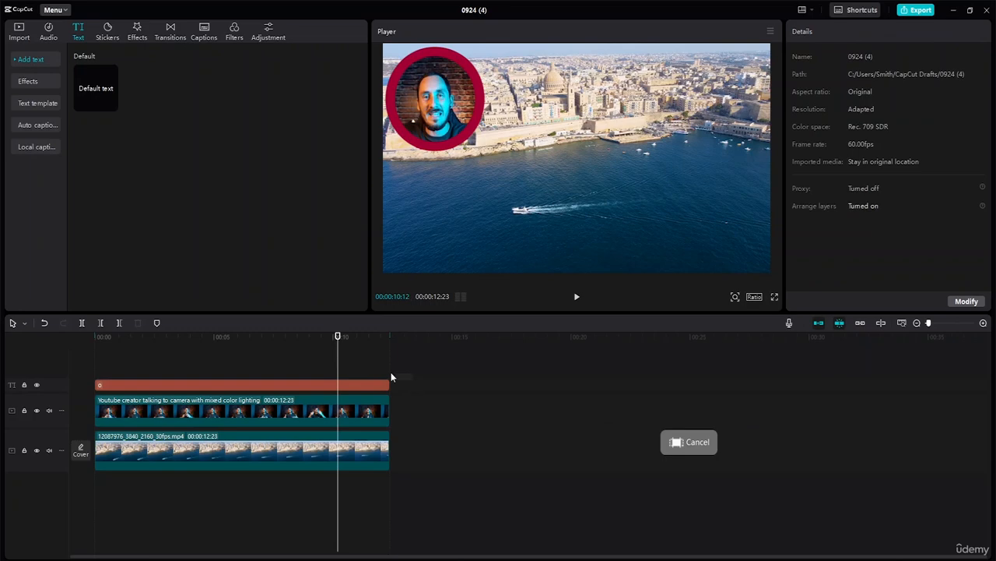
{"action": "left_click", "coordinate": [368, 406]}
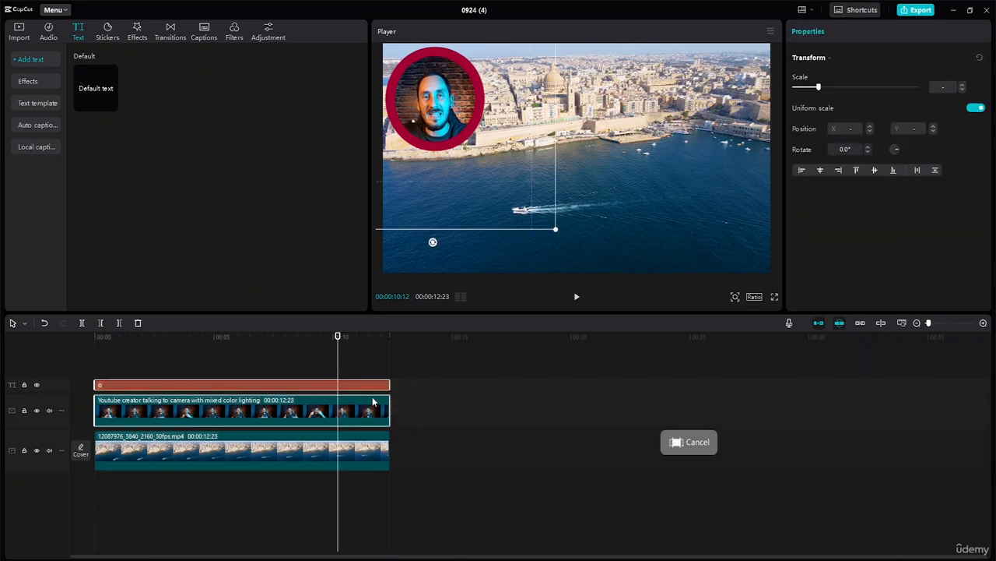
{"action": "right_click", "coordinate": [370, 397]}
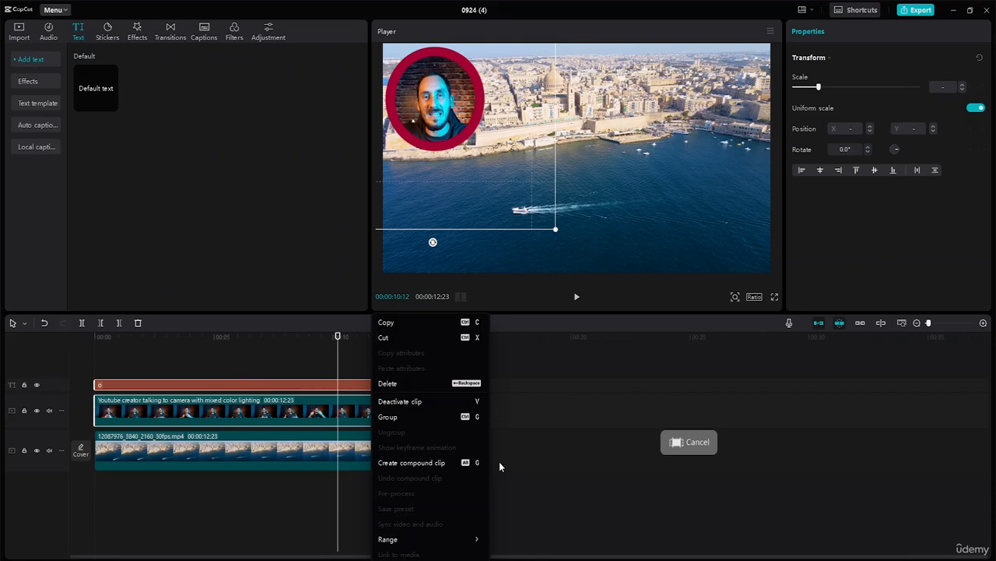
{"action": "left_click", "coordinate": [442, 463]}
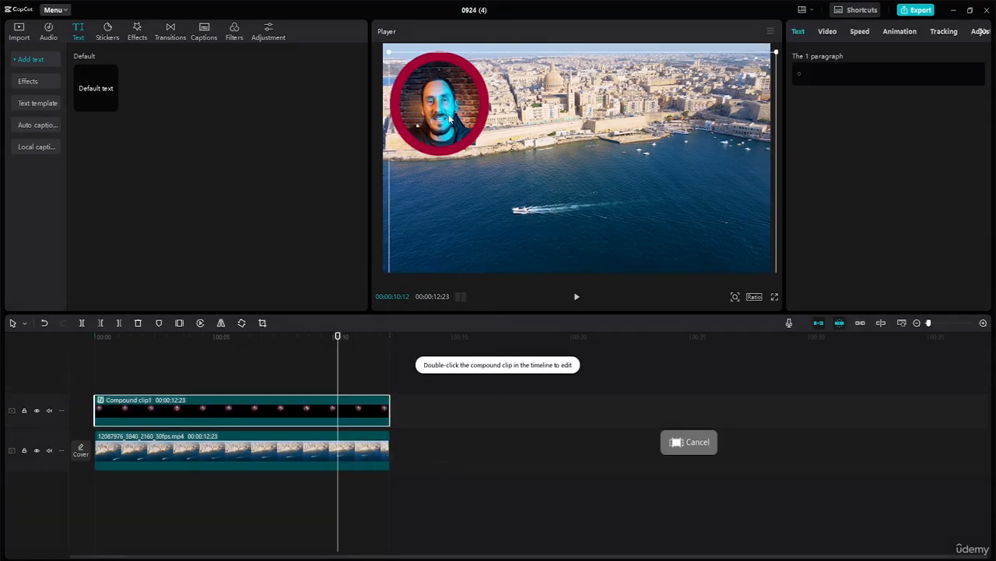
- Try enlarging the compound clip to 146% and moving it to about X 876, Y -406
{"action": "mouse_move", "coordinate": [436, 103]}
{"action": "left_mouse_down"}
{"action": "mouse_move", "coordinate": [445, 111]}
{"action": "mouse_move", "coordinate": [441, 103]}
{"action": "left_mouse_up"}
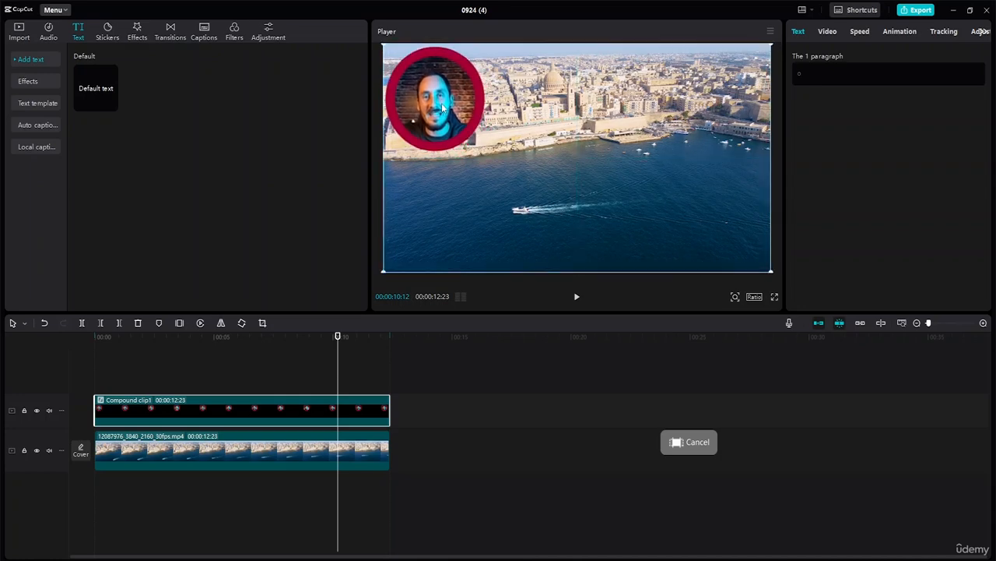
{"action": "left_click", "coordinate": [828, 34]}
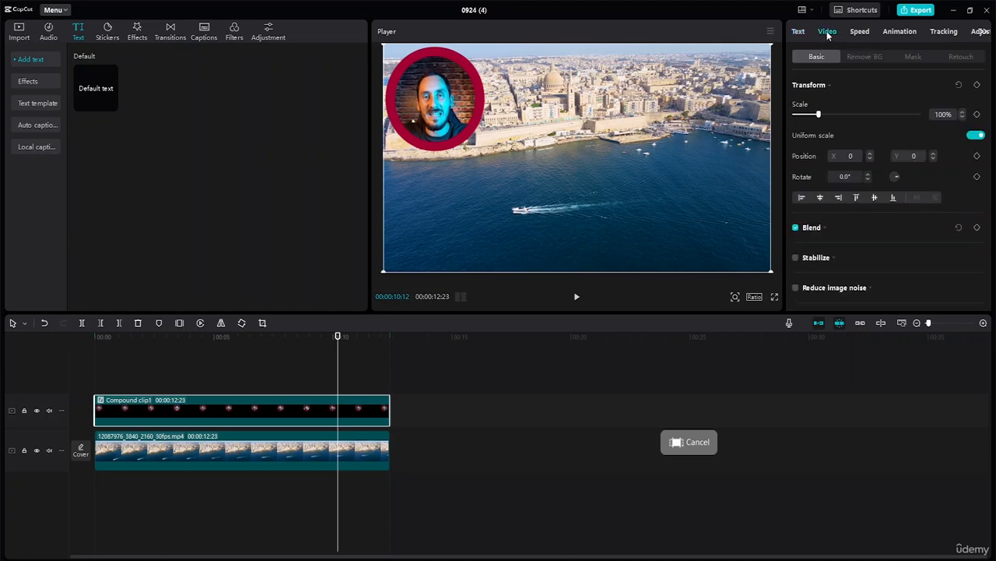
{"action": "left_click_drag", "start_coordinate": [818, 114], "coordinate": [831, 116]}
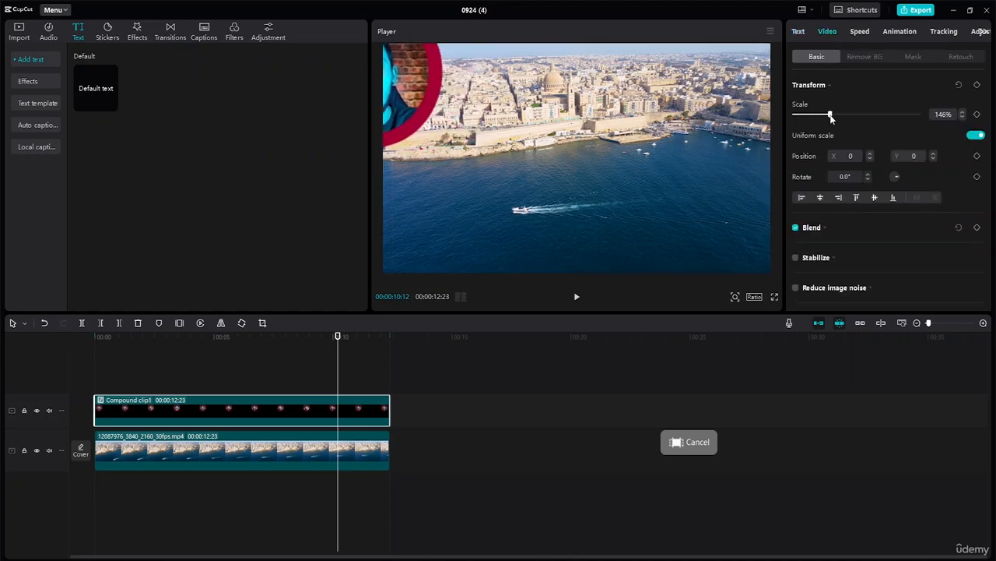
{"action": "left_click_drag", "start_coordinate": [416, 77], "coordinate": [503, 120]}
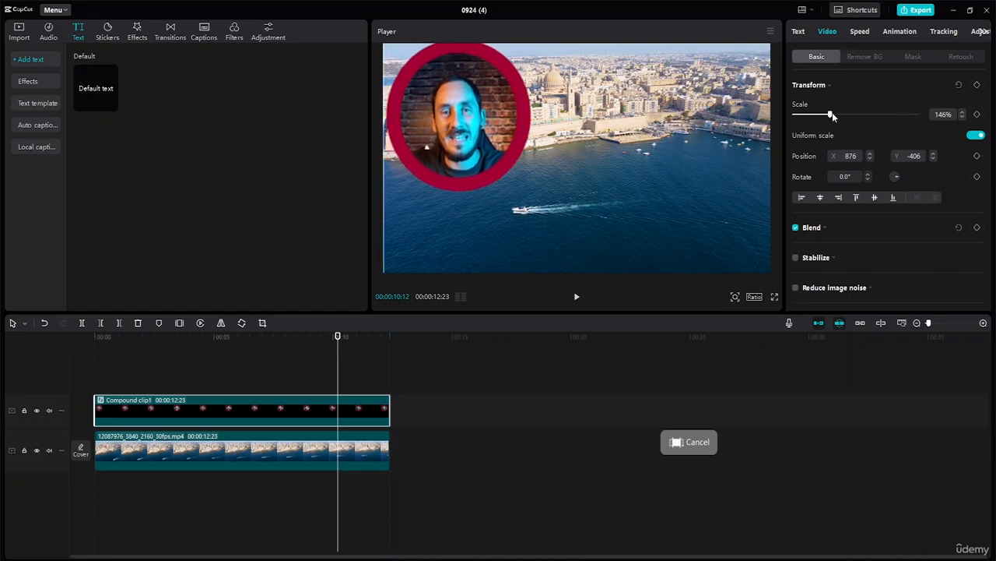
- Scale the compound clip to 66% and place it in the frame's upper-left area at about X -653, Y 270
{"action": "left_click_drag", "start_coordinate": [831, 115], "coordinate": [815, 113]}
{"action": "left_click_drag", "start_coordinate": [578, 171], "coordinate": [729, 238]}
{"action": "left_click_drag", "start_coordinate": [730, 236], "coordinate": [427, 88]}
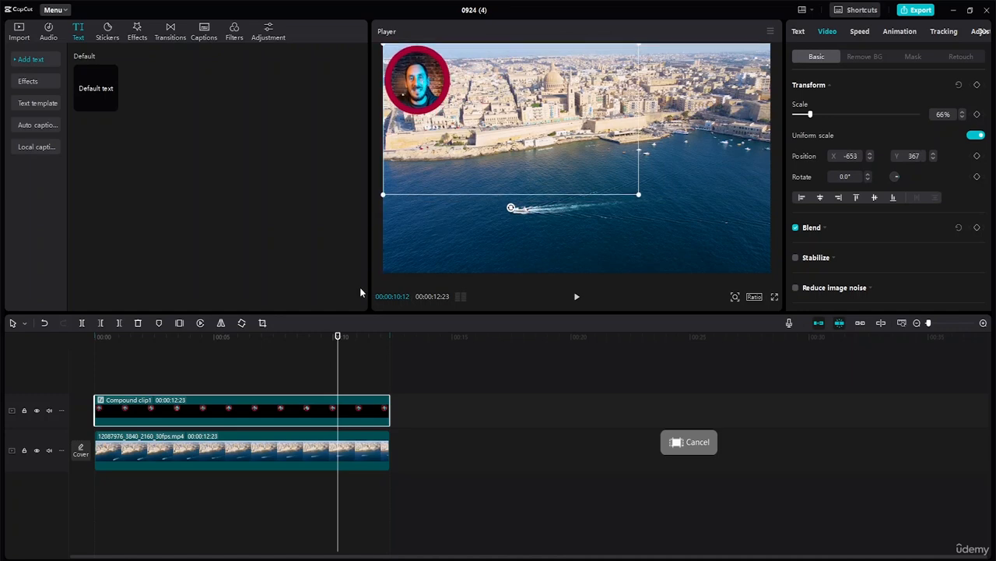
{"action": "left_click_drag", "start_coordinate": [338, 336], "coordinate": [42, 300]}
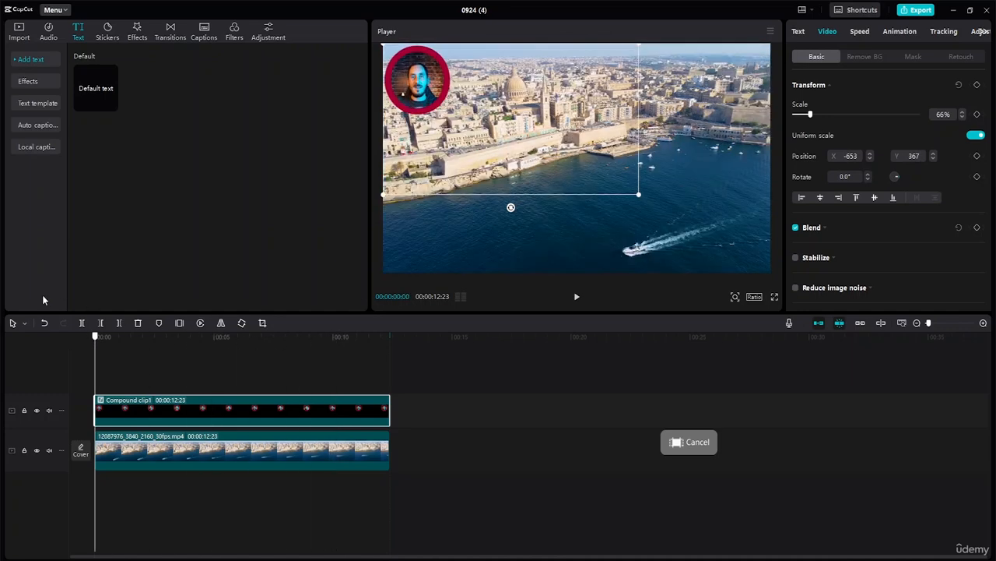
{"action": "left_click_drag", "start_coordinate": [427, 89], "coordinate": [426, 99]}
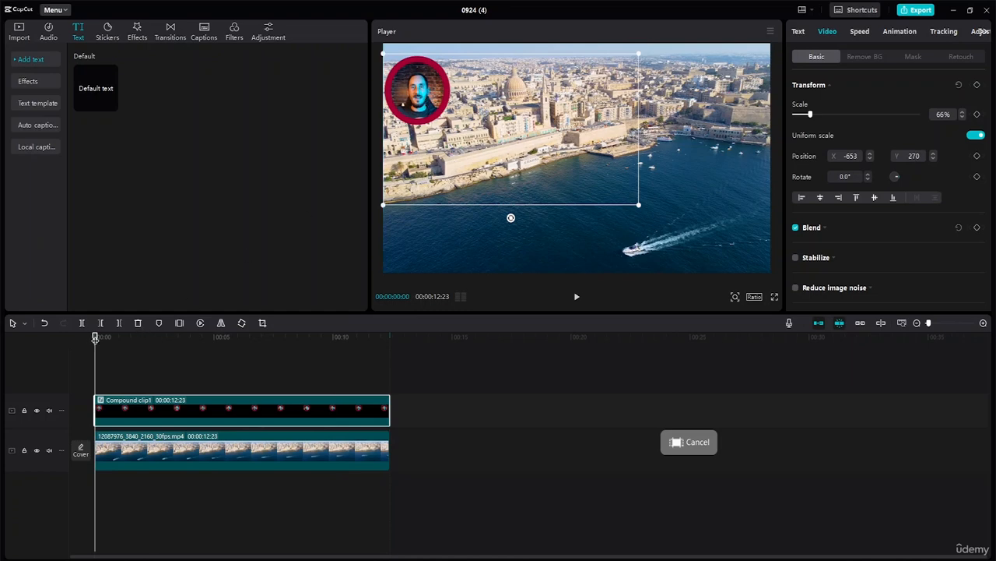
- Add opacity keyframes to the compound clip at its start and at 00:00:00:52
{"action": "left_click_drag", "start_coordinate": [96, 338], "coordinate": [118, 346]}
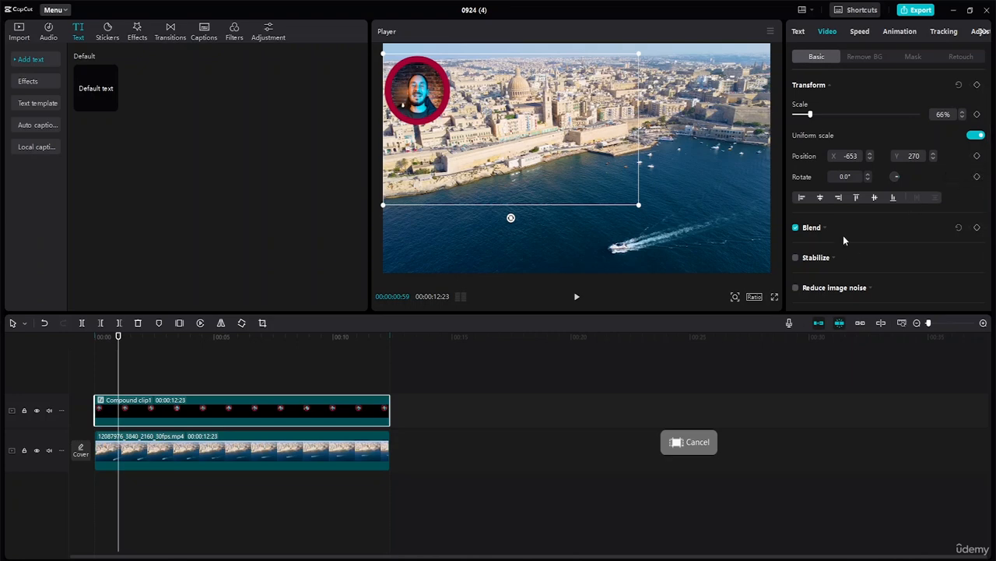
{"action": "left_click", "coordinate": [814, 228]}
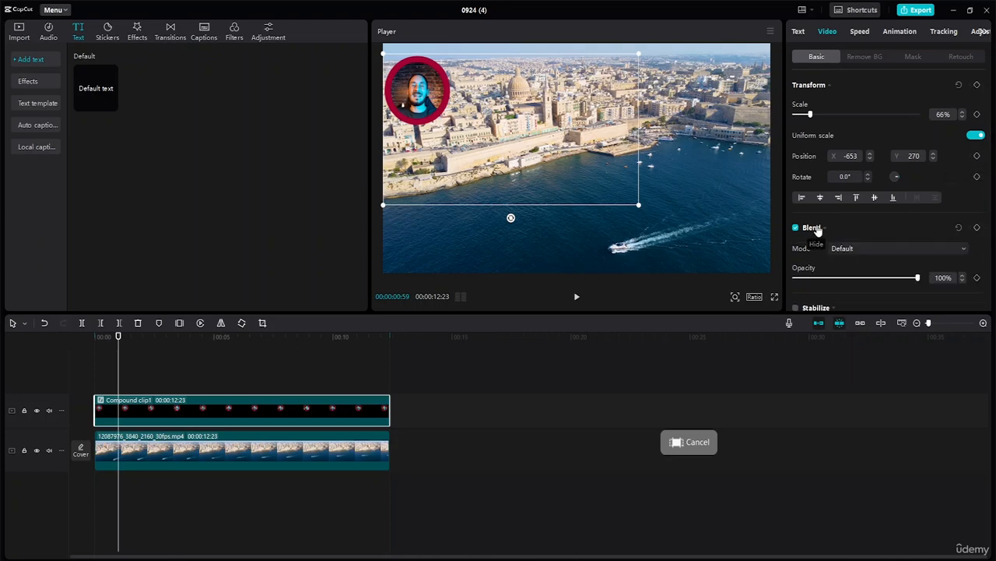
{"action": "left_click", "coordinate": [978, 278]}
{"action": "left_click_drag", "start_coordinate": [118, 339], "coordinate": [147, 347]}
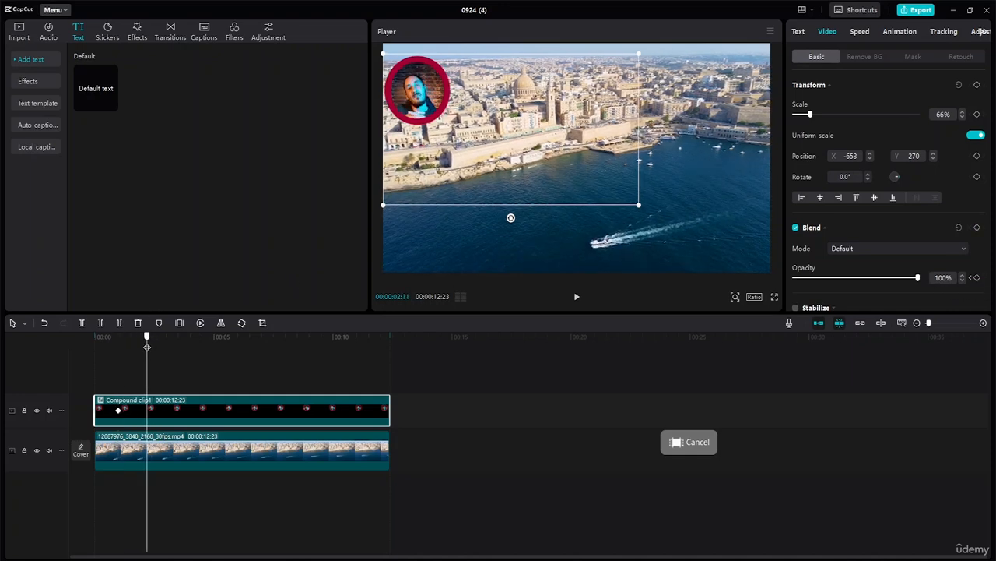
{"action": "left_click", "coordinate": [117, 412]}
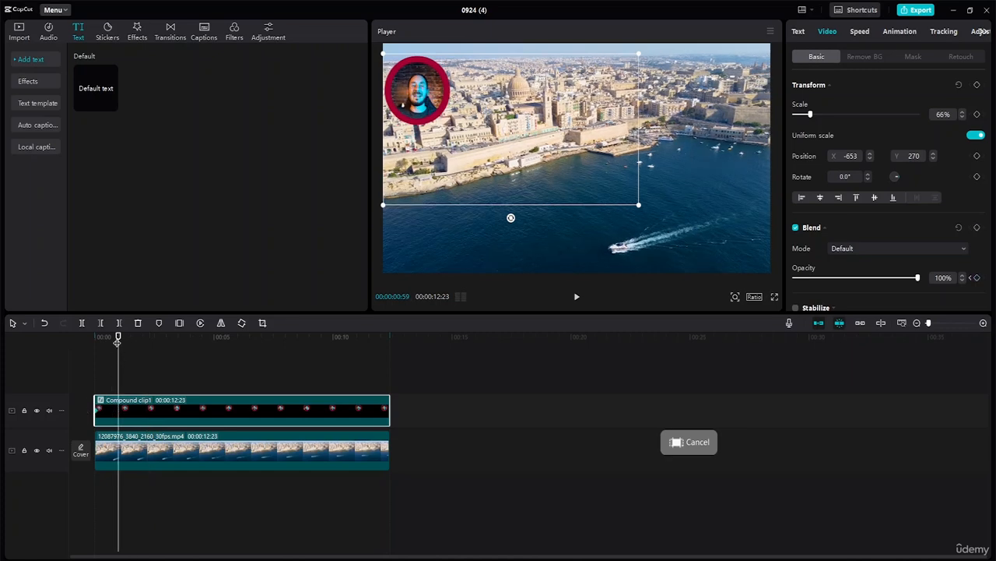
{"action": "left_click_drag", "start_coordinate": [117, 341], "coordinate": [116, 340]}
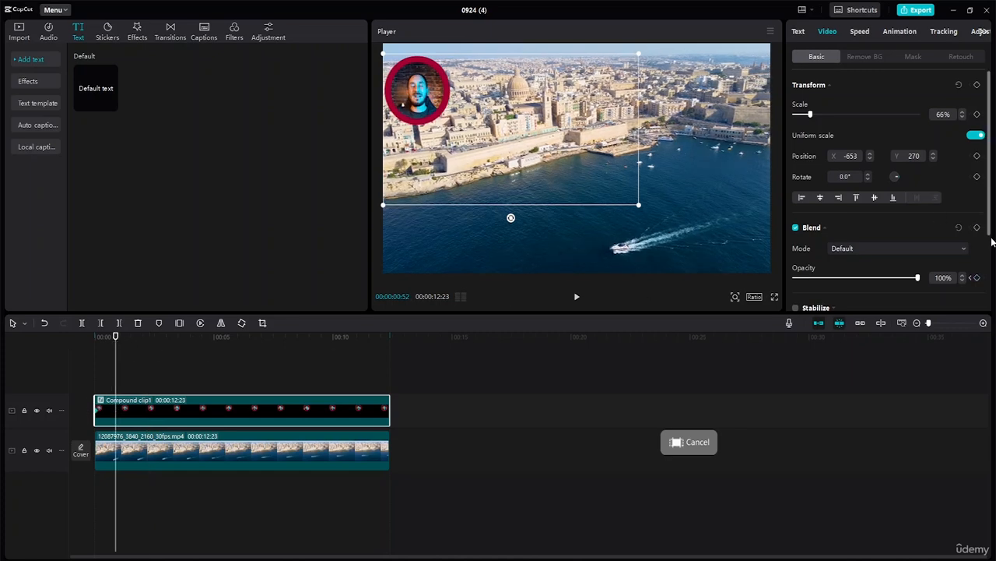
{"action": "left_click", "coordinate": [977, 277]}
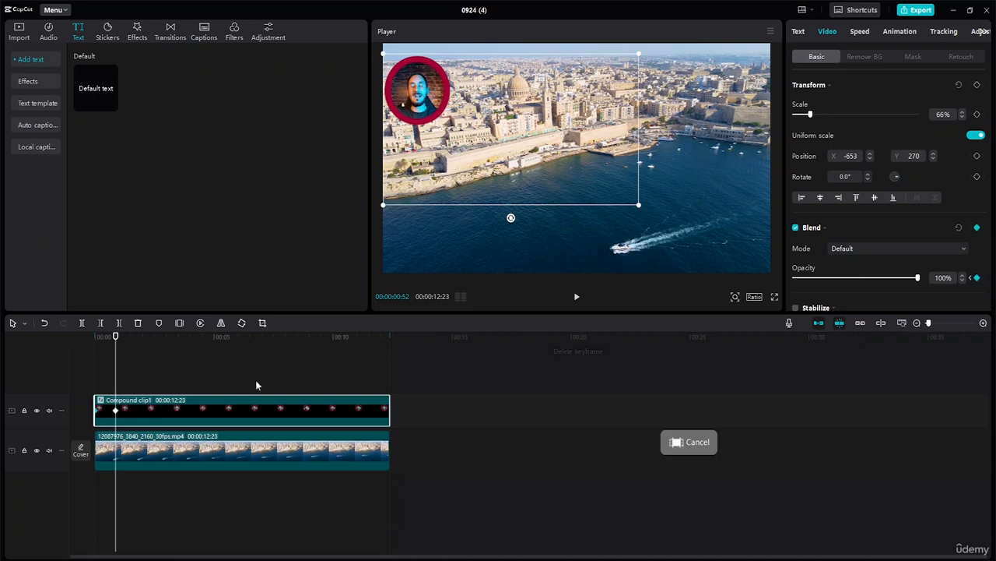
- Add blend keyframes to the compound clip at 00:00:10:59 and at its end, 00:00:12:23
{"action": "left_click_drag", "start_coordinate": [114, 336], "coordinate": [356, 389]}
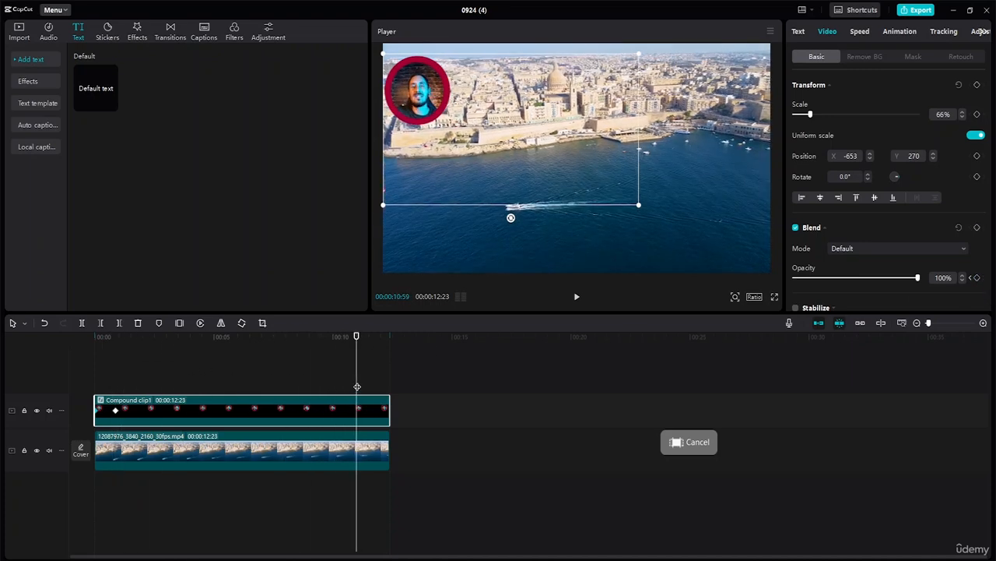
{"action": "left_click", "coordinate": [977, 227]}
{"action": "left_click_drag", "start_coordinate": [356, 336], "coordinate": [393, 353]}
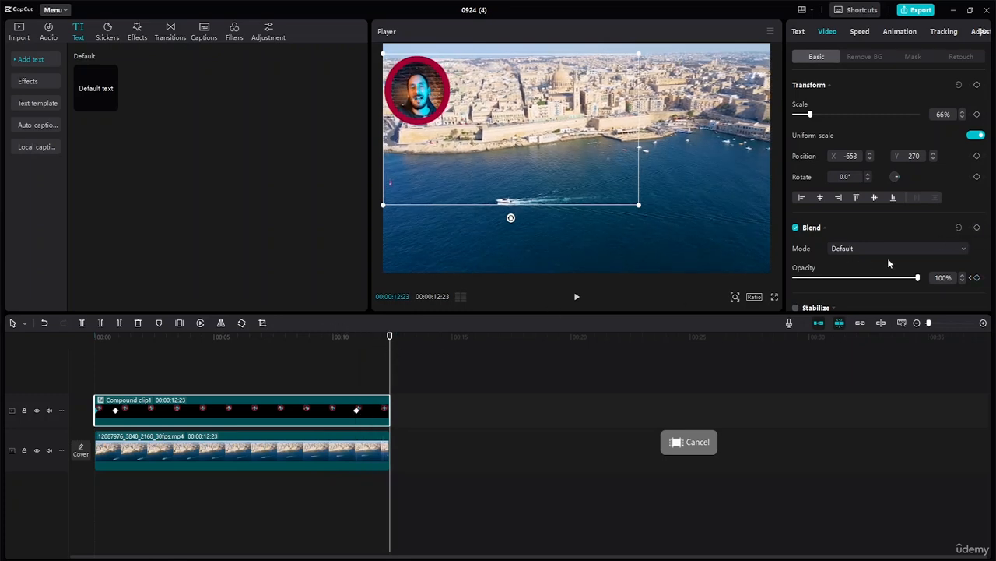
{"action": "left_click", "coordinate": [977, 227]}
- Set the compound clip's opacity to 0% at its first and last keyframes to create a fade-in and fade-out
{"action": "left_click_drag", "start_coordinate": [392, 336], "coordinate": [88, 340]}
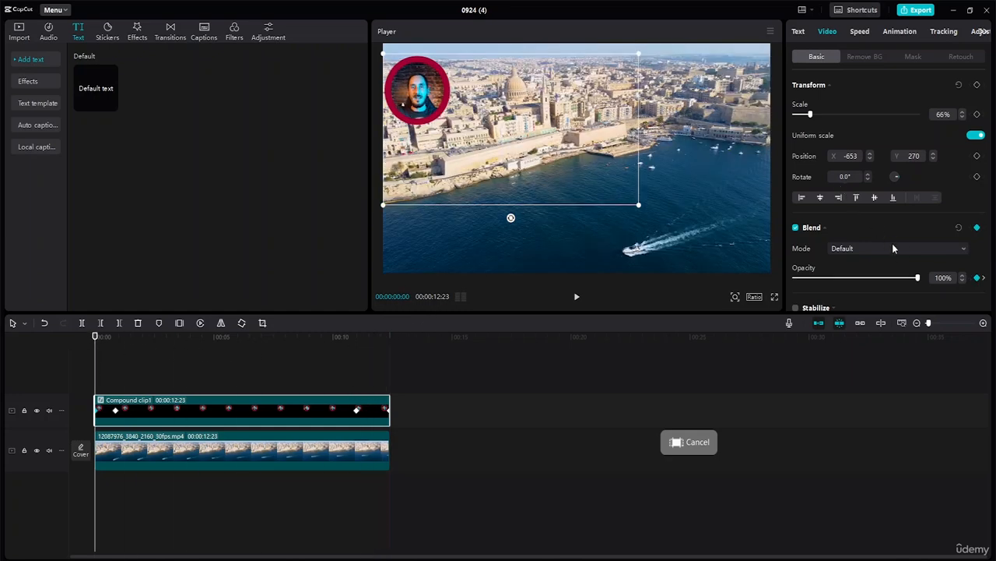
{"action": "left_click_drag", "start_coordinate": [920, 282], "coordinate": [686, 277]}
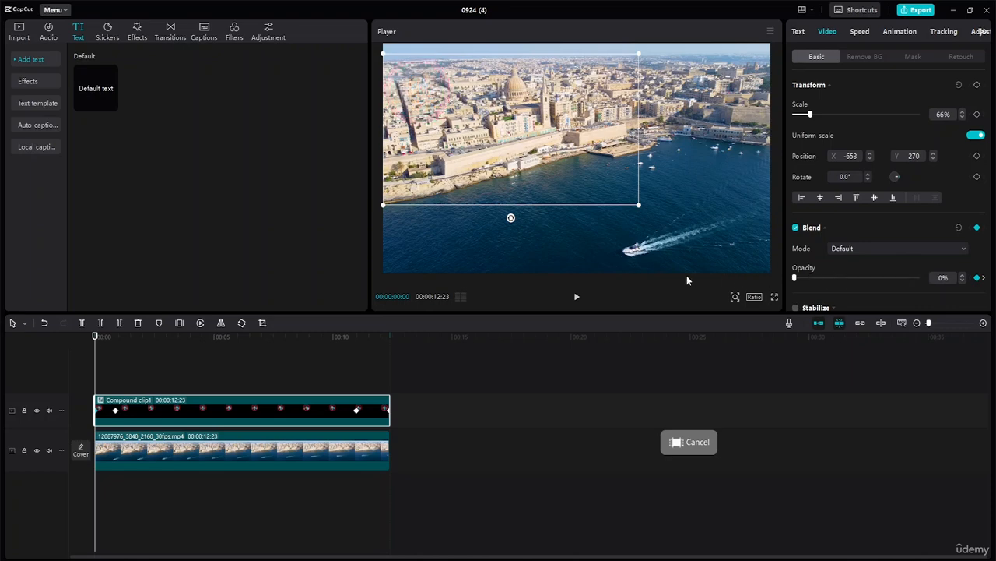
{"action": "left_click", "coordinate": [116, 411]}
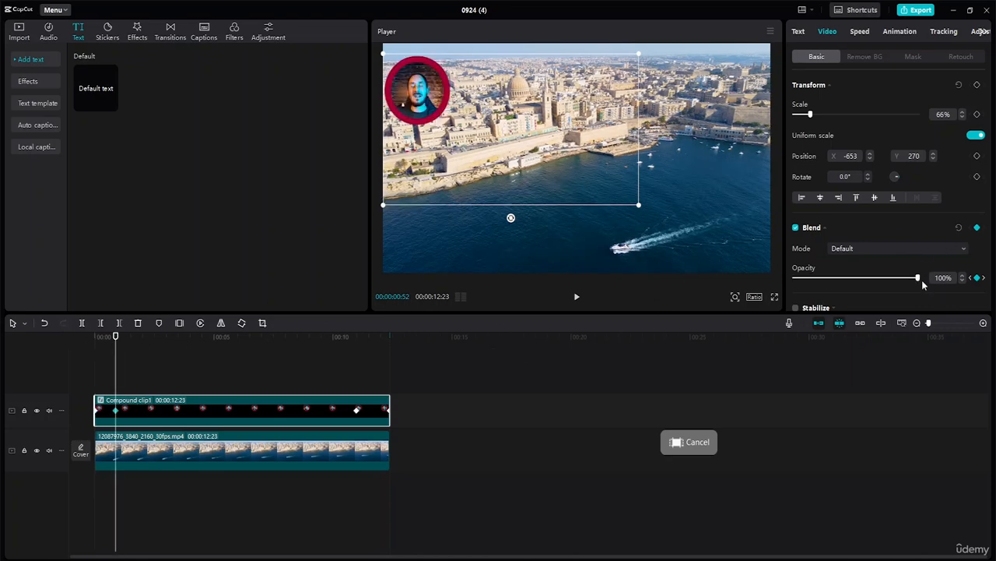
{"action": "left_click_drag", "start_coordinate": [117, 336], "coordinate": [391, 378]}
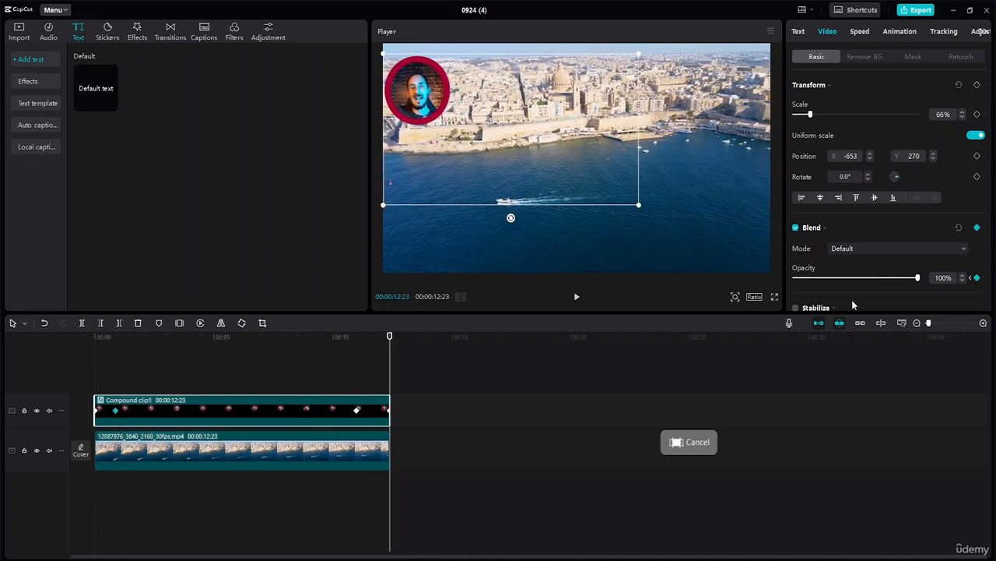
{"action": "left_click_drag", "start_coordinate": [887, 281], "coordinate": [697, 310]}
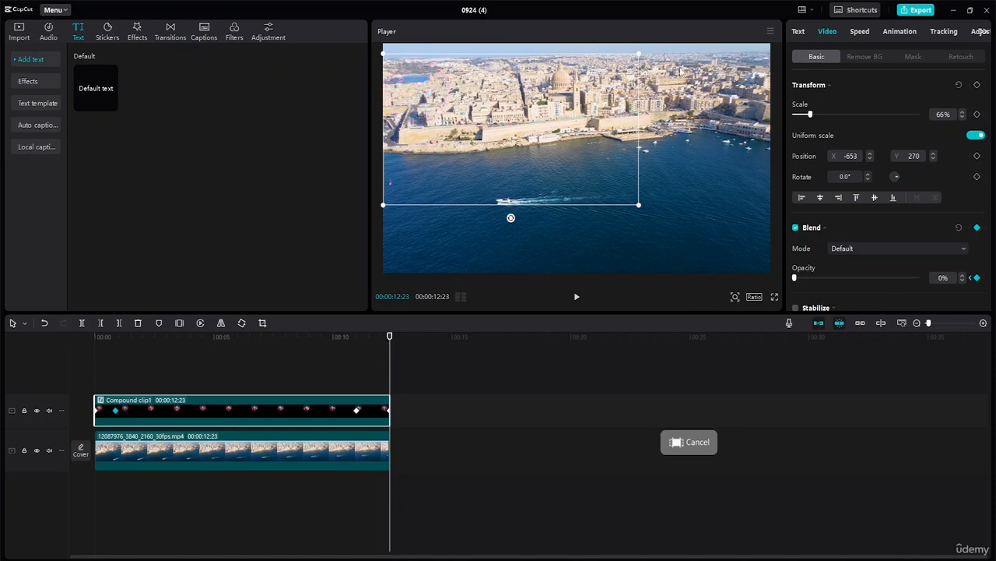
- Add a position keyframe to the compound clip at 00:00:00:52
{"action": "left_click_drag", "start_coordinate": [392, 351], "coordinate": [41, 328]}
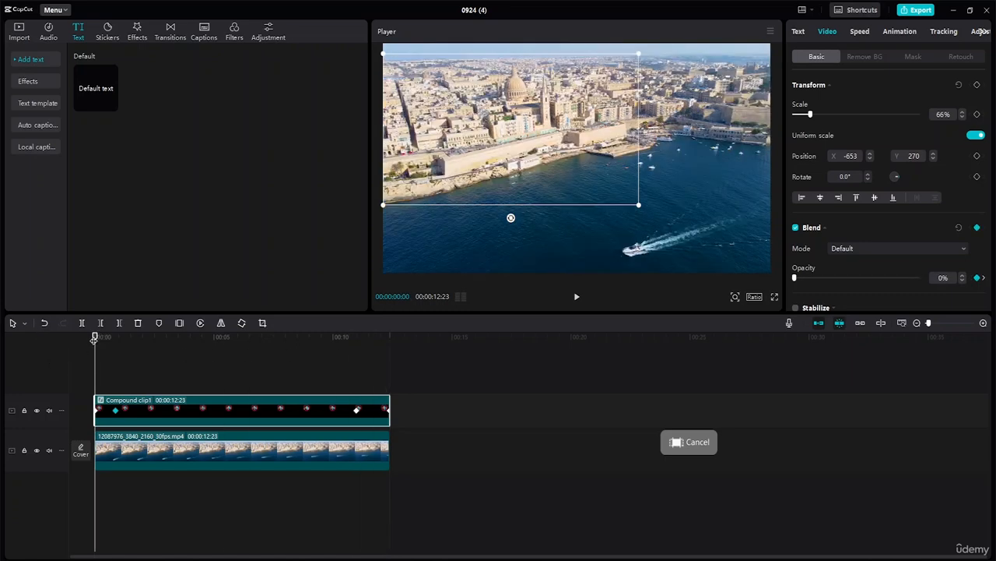
{"action": "left_click_drag", "start_coordinate": [95, 337], "coordinate": [117, 344]}
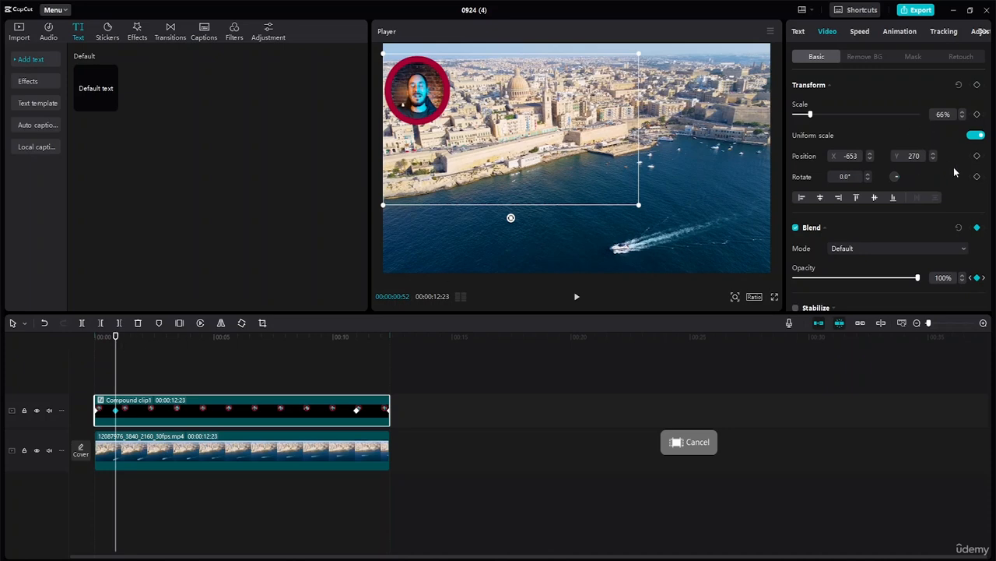
{"action": "left_click", "coordinate": [977, 156]}
- Nudge the compound clip horizontally toward the frame's center, to about X -499, Y 280
{"action": "left_click", "coordinate": [870, 154]}
{"action": "left_click", "coordinate": [870, 155]}
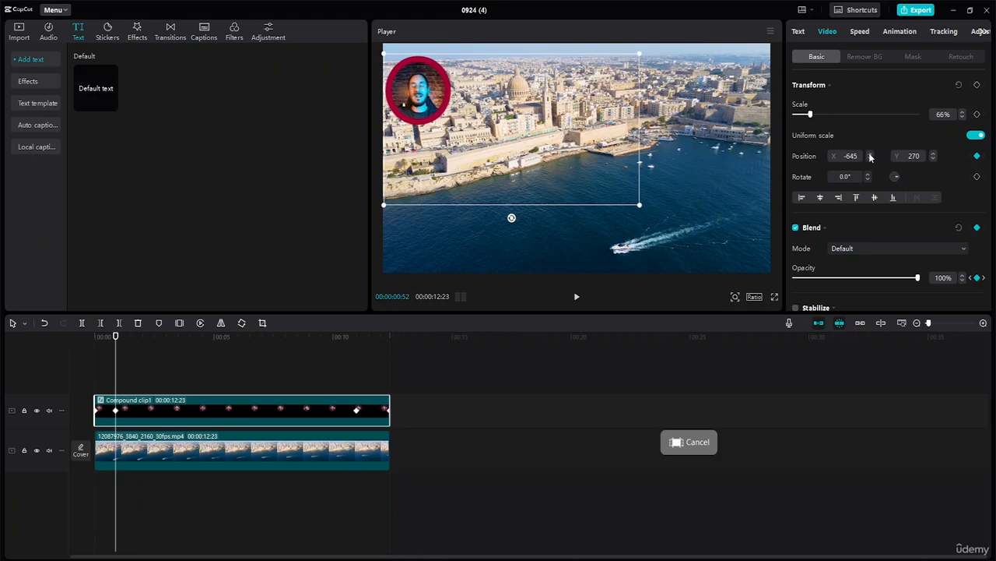
{"action": "left_click", "coordinate": [869, 154]}
{"action": "left_click", "coordinate": [869, 154]}
{"action": "left_click", "coordinate": [869, 155]}
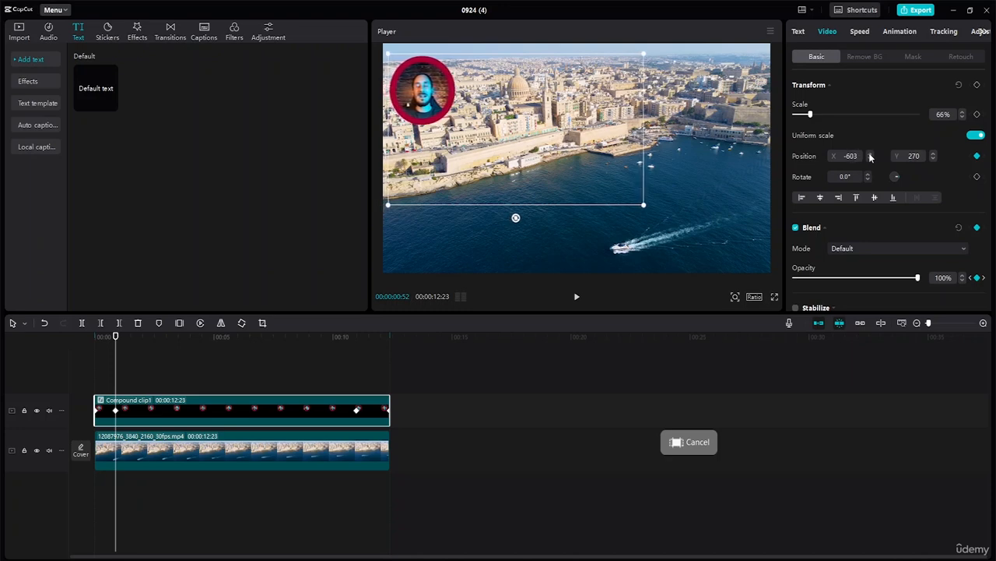
{"action": "left_click", "coordinate": [870, 155]}
{"action": "left_click", "coordinate": [870, 154]}
{"action": "left_click", "coordinate": [869, 154]}
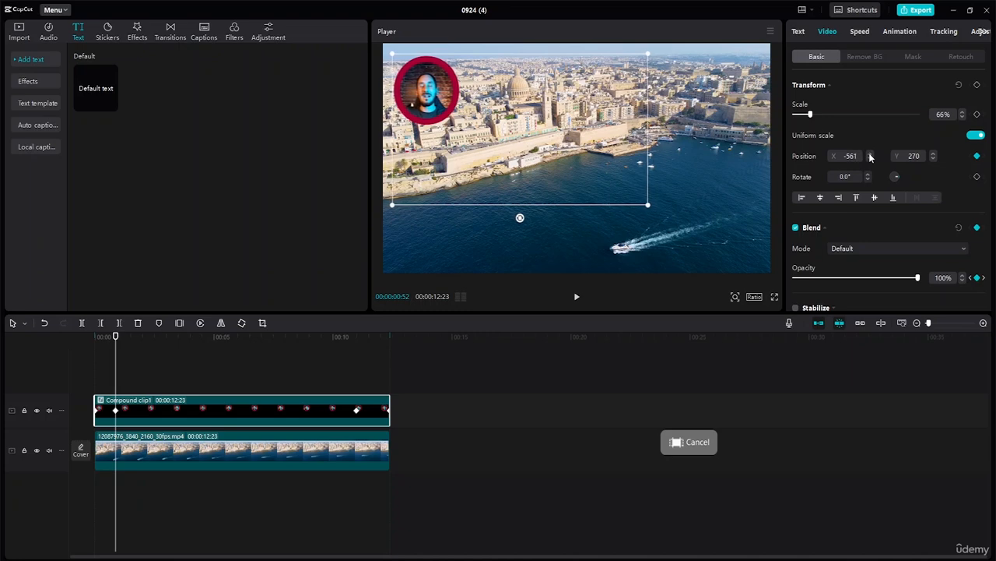
{"action": "left_click", "coordinate": [870, 154]}
{"action": "left_click", "coordinate": [869, 154]}
{"action": "left_click", "coordinate": [870, 154]}
{"action": "left_click", "coordinate": [869, 154]}
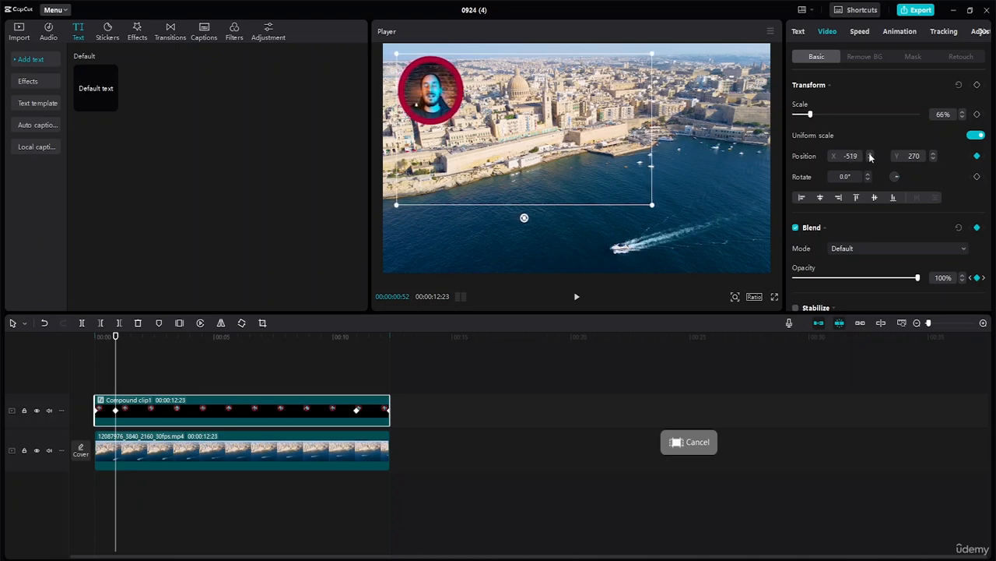
{"action": "left_click", "coordinate": [869, 154]}
{"action": "left_click", "coordinate": [870, 155]}
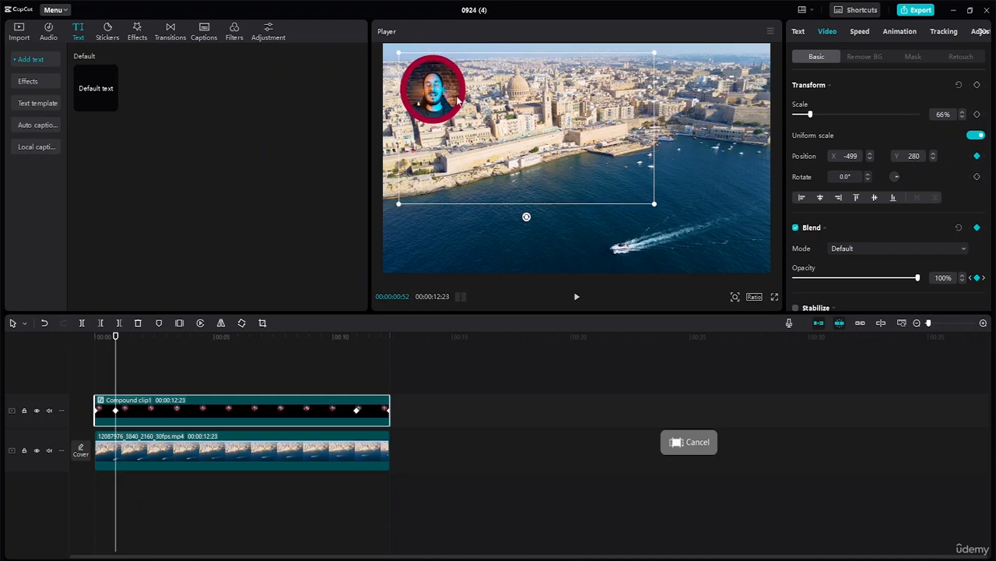
- Try the compound clip at the frame's upper right, return it to upper left at about X -653, Y 259, and preview the opening
{"action": "left_click_drag", "start_coordinate": [461, 100], "coordinate": [741, 93]}
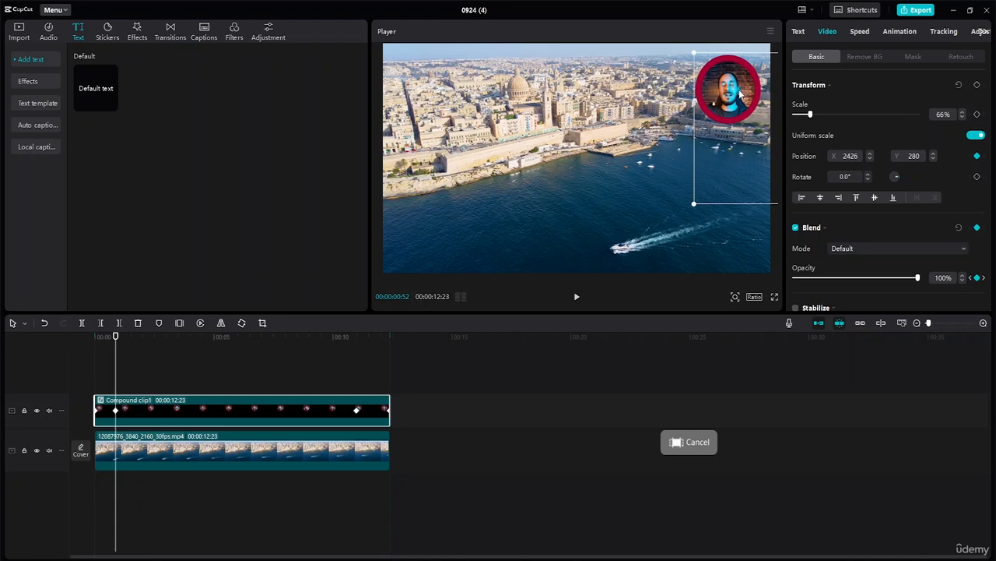
{"action": "left_click_drag", "start_coordinate": [736, 95], "coordinate": [425, 97]}
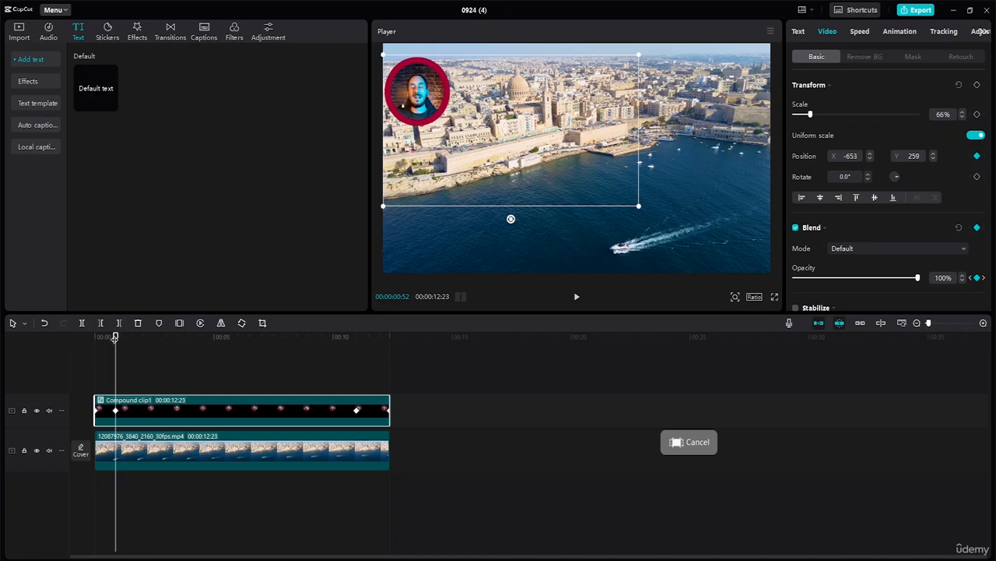
{"action": "left_click_drag", "start_coordinate": [115, 337], "coordinate": [99, 337]}
{"action": "key", "text": "space"}
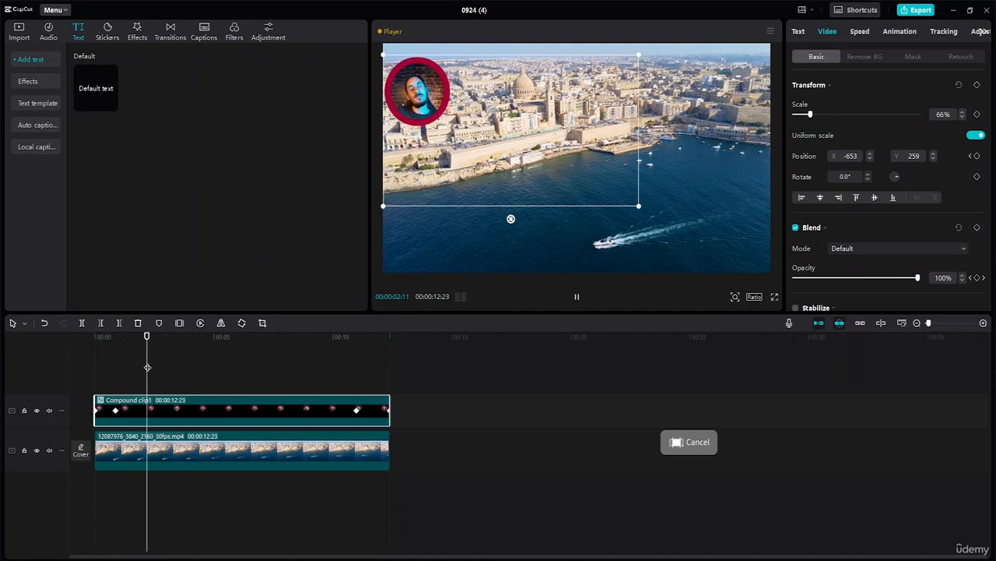
- Add a position keyframe at 00:00:10:59 and move the compound clip to the frame's upper right at about X 2436, Y 249
{"action": "left_click_drag", "start_coordinate": [157, 341], "coordinate": [354, 366]}
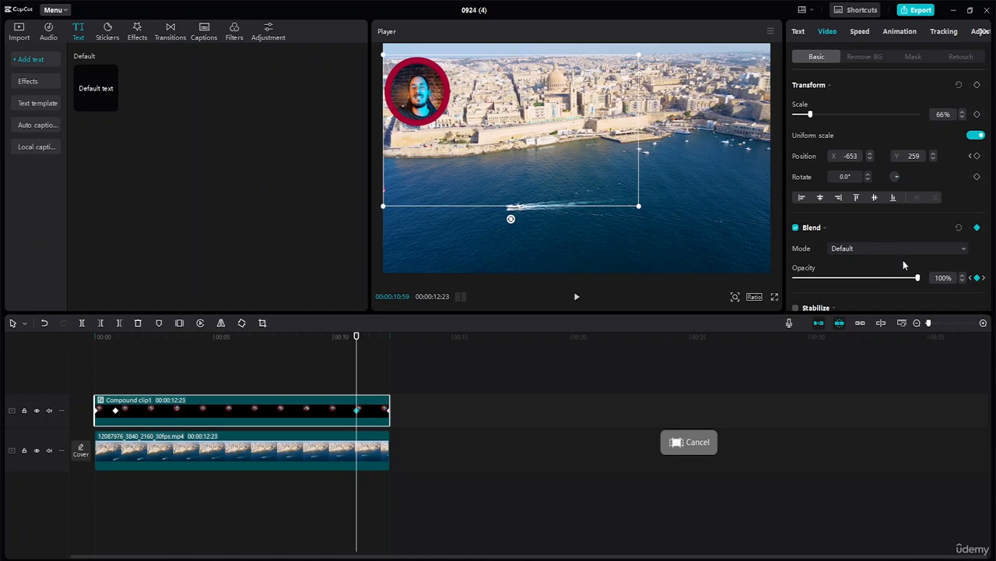
{"action": "left_click", "coordinate": [977, 157]}
{"action": "left_click_drag", "start_coordinate": [417, 108], "coordinate": [725, 109]}
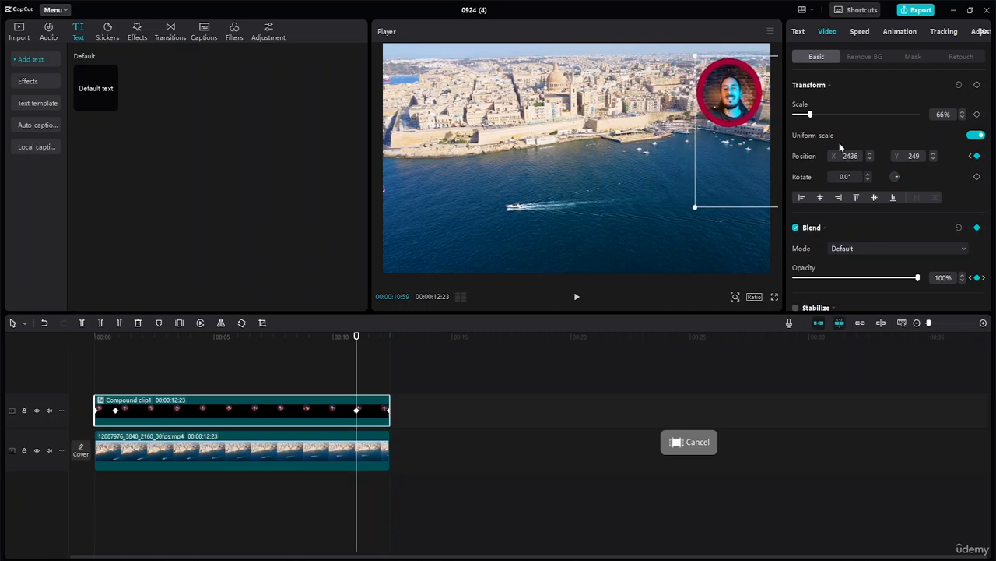
- Play the sequence from the start to review the compound clip's fades and horizontal movement, and deselect the clip
{"action": "left_click_drag", "start_coordinate": [340, 336], "coordinate": [84, 322]}
{"action": "key", "text": "space"}
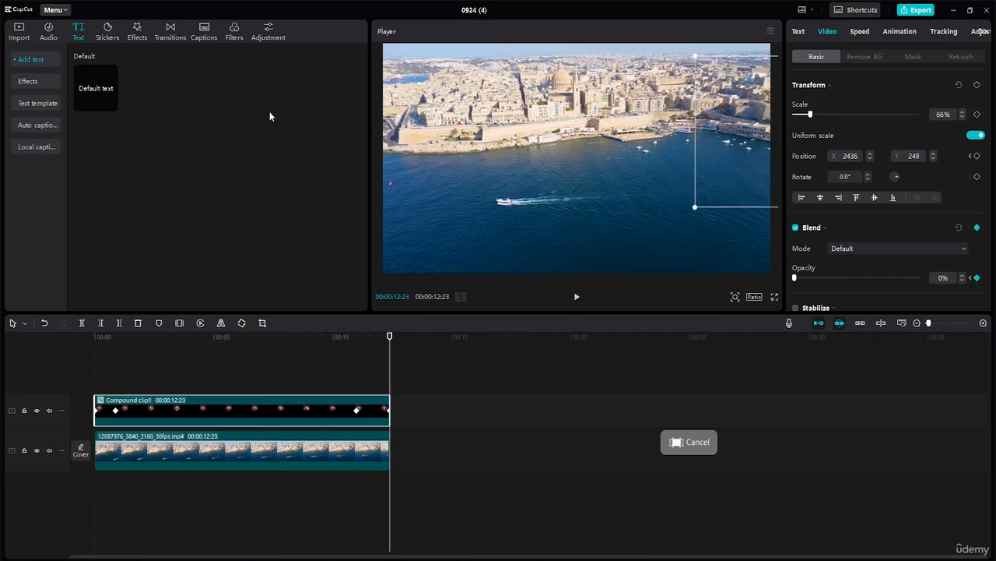
{"action": "left_click", "coordinate": [463, 400]}
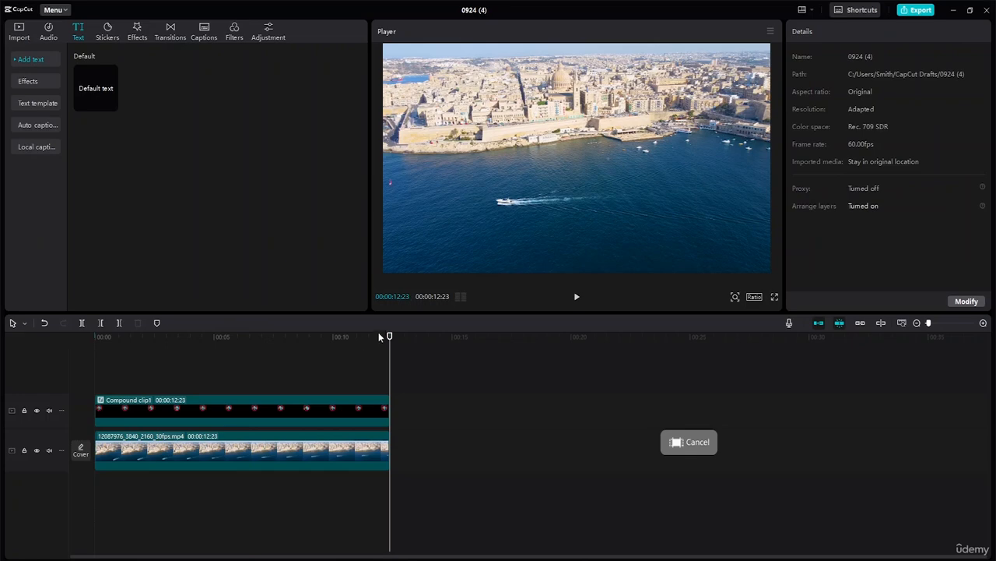
- Return to the start of the sequence and audition the indie pop, relaxing travel and Future base for Vlog music tracks
{"action": "left_click_drag", "start_coordinate": [390, 336], "coordinate": [3, 318]}
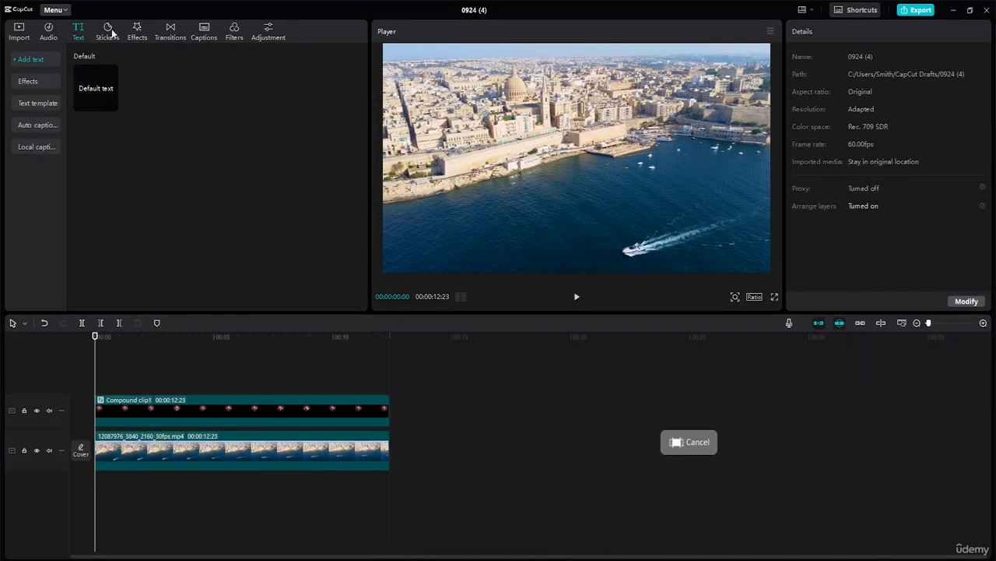
{"action": "left_click", "coordinate": [49, 31]}
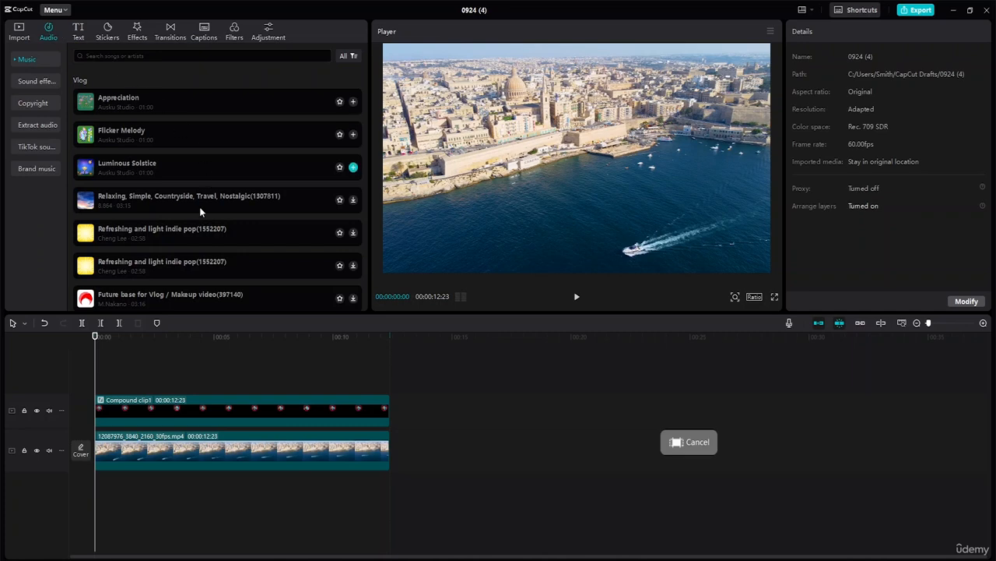
{"action": "left_click", "coordinate": [122, 261]}
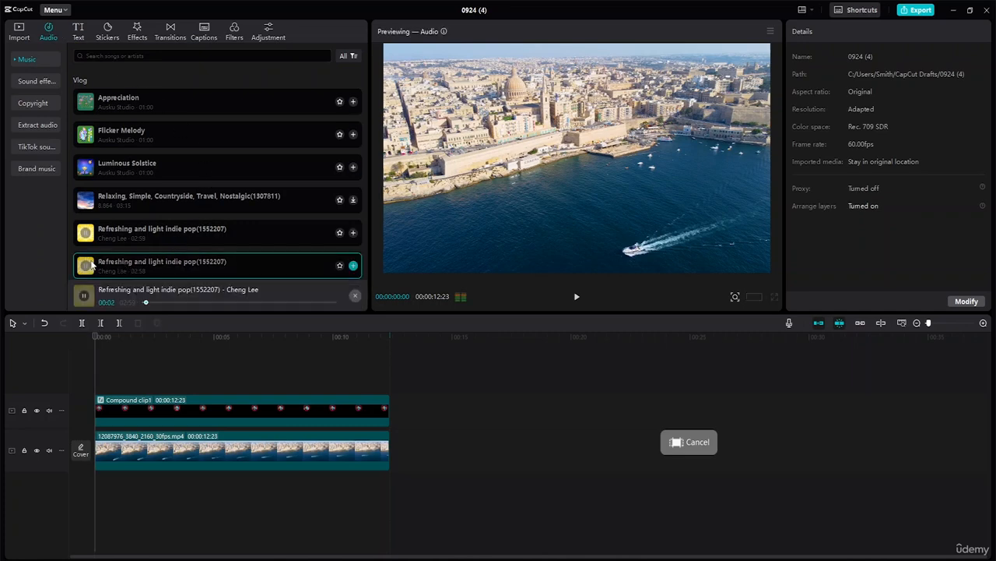
{"action": "left_click", "coordinate": [105, 200]}
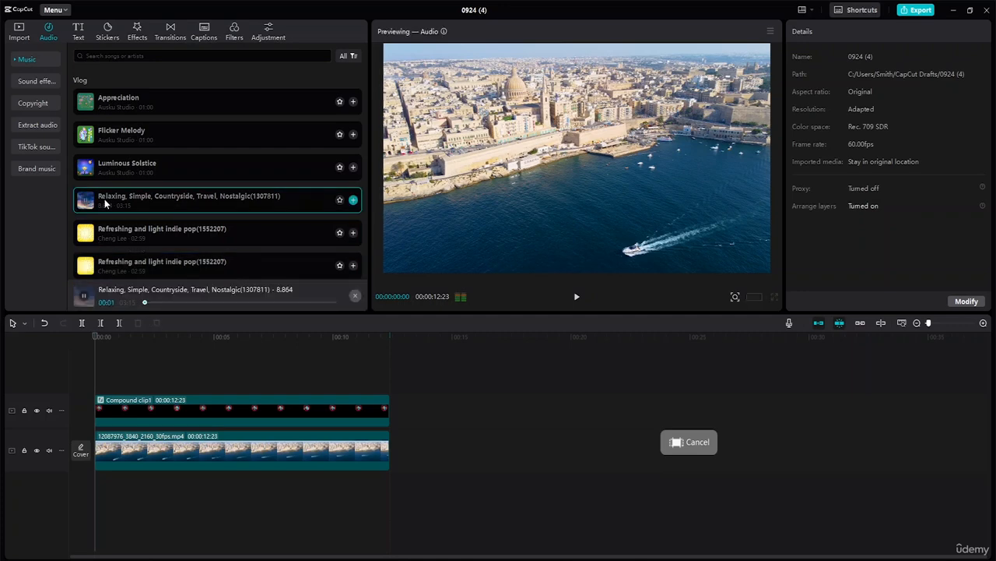
{"action": "scroll", "coordinate": [116, 226], "scroll_direction": "down", "scroll_amount": 2}
{"action": "left_click", "coordinate": [123, 236]}
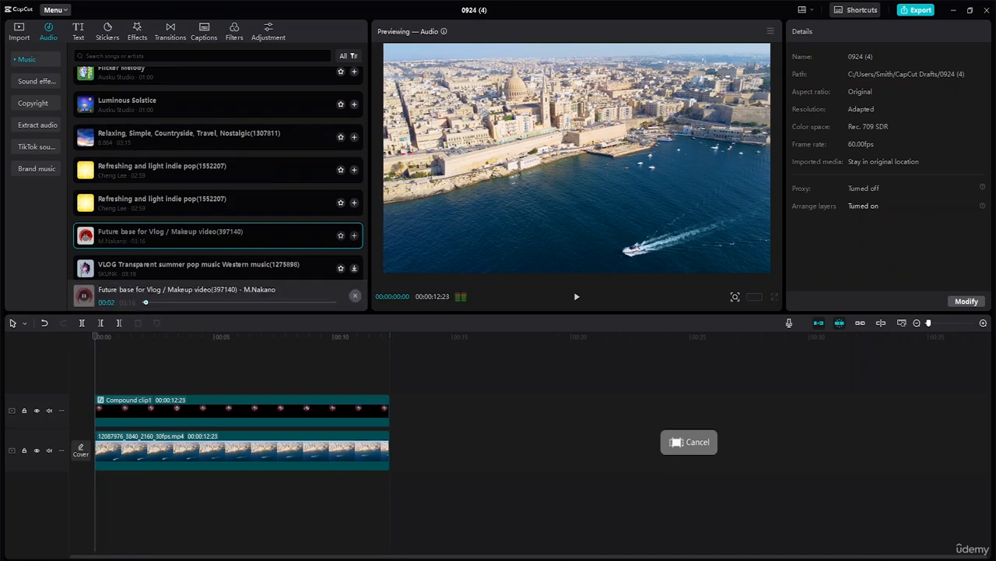
- Add the music track Recommended for slideshows(1294428) below the footage, starting at the beginning of the sequence
{"action": "key", "text": "super+a"}
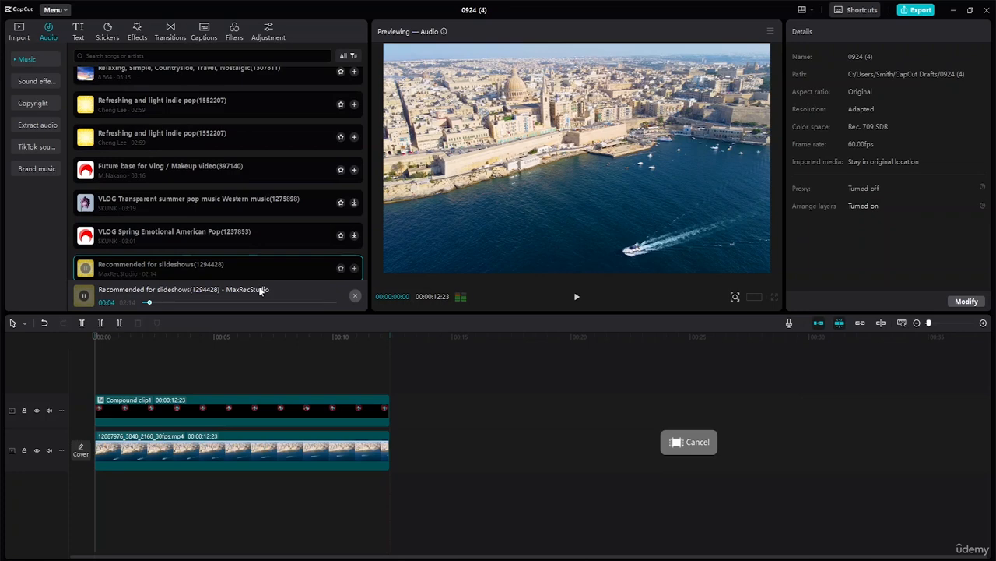
{"action": "left_click_drag", "start_coordinate": [260, 289], "coordinate": [96, 490]}
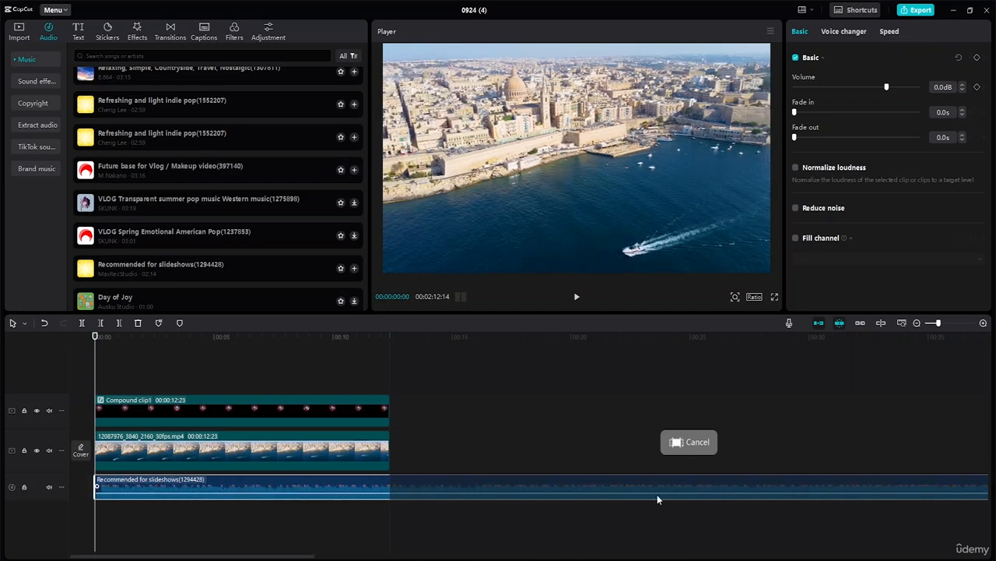
{"action": "left_click", "coordinate": [493, 438]}
- Split the music at the end of the footage, 00:00:12:23, and delete the excess part
{"action": "left_click_drag", "start_coordinate": [494, 352], "coordinate": [389, 354]}
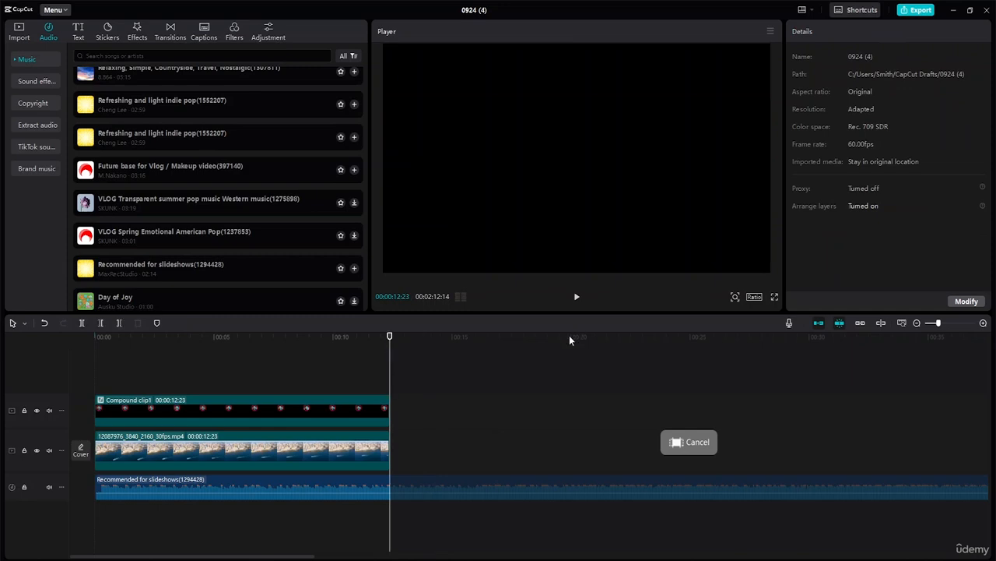
{"action": "key", "text": "b"}
{"action": "left_click", "coordinate": [391, 489]}
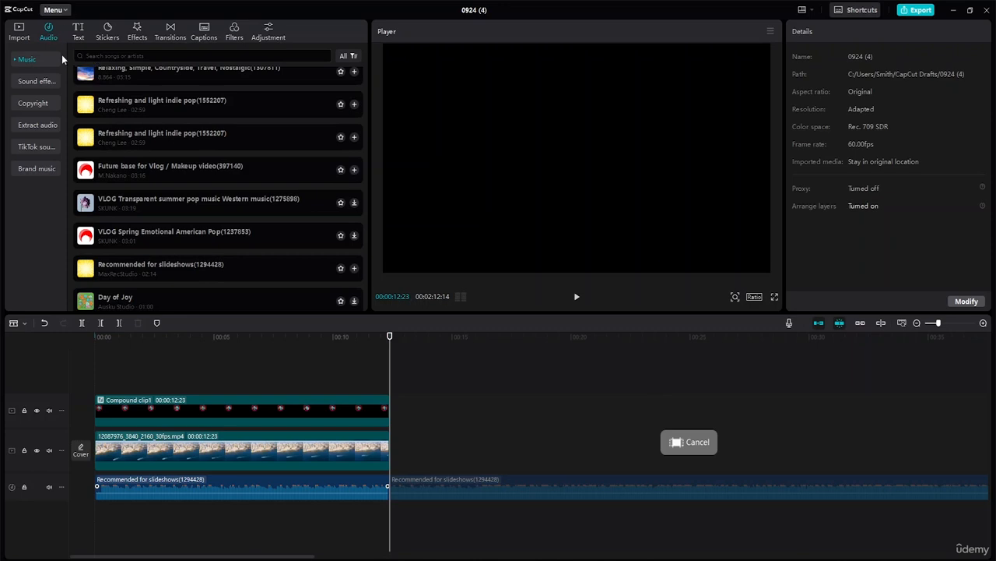
{"action": "key", "text": "a"}
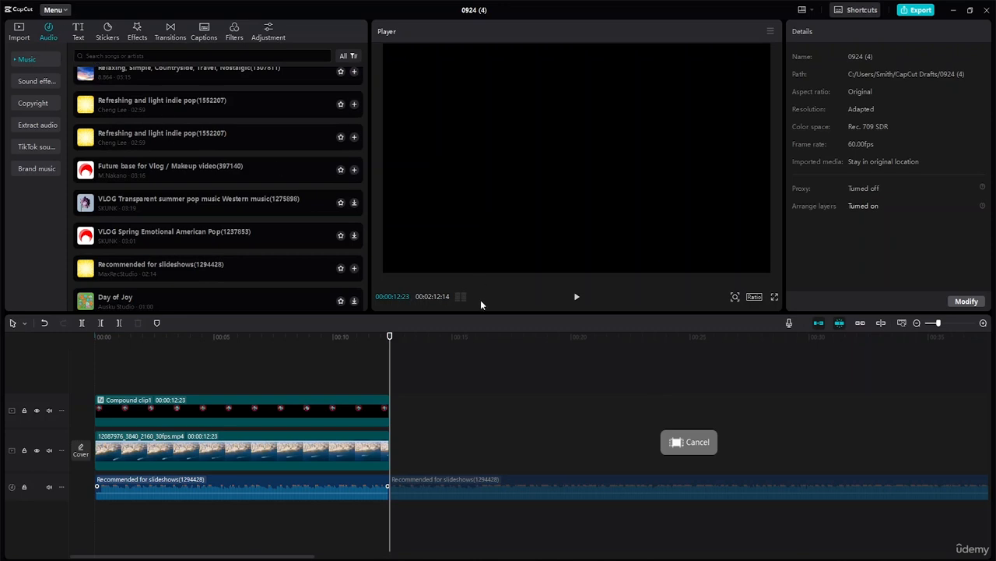
{"action": "left_click", "coordinate": [473, 484]}
{"action": "key", "text": "Delete"}
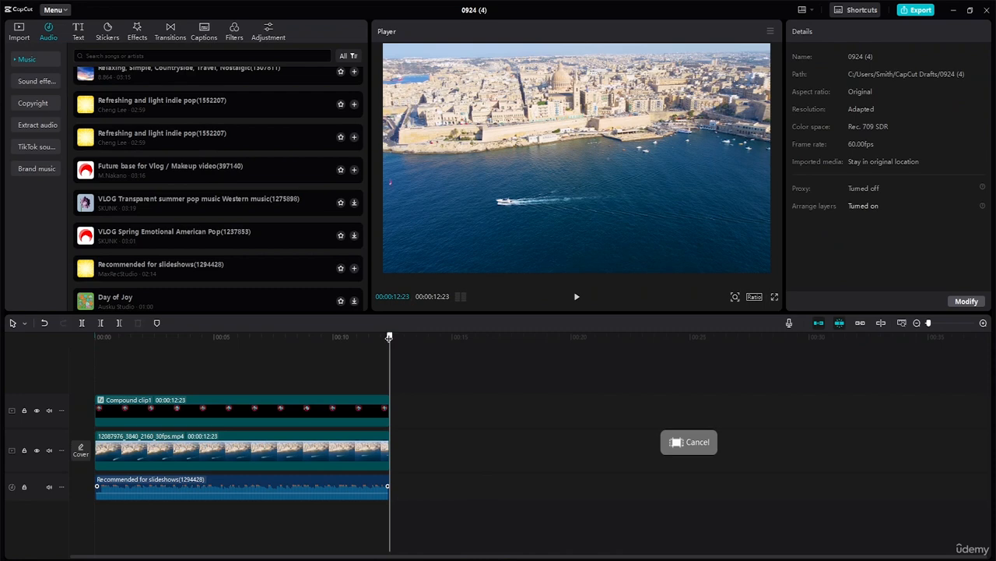
- Play the sequence from the start to check it with the music, and lower the system volume
{"action": "left_click_drag", "start_coordinate": [389, 336], "coordinate": [95, 337]}
{"action": "key", "text": "space"}
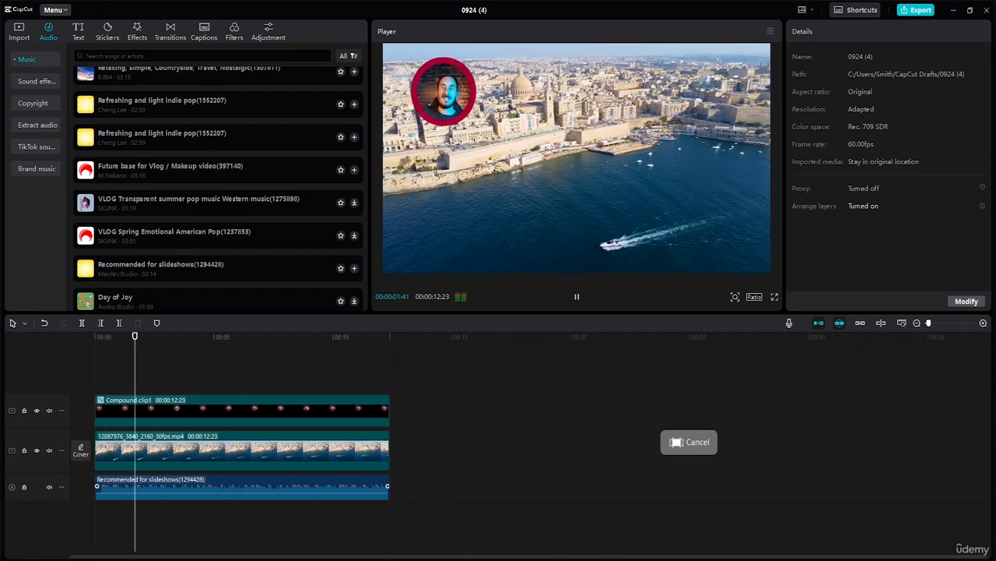
{"action": "left_click", "coordinate": [918, 559]}
{"action": "mouse_move", "coordinate": [912, 508]}
{"action": "left_mouse_down"}
{"action": "mouse_move", "coordinate": [888, 509]}
{"action": "mouse_move", "coordinate": [899, 510]}
{"action": "left_mouse_up"}
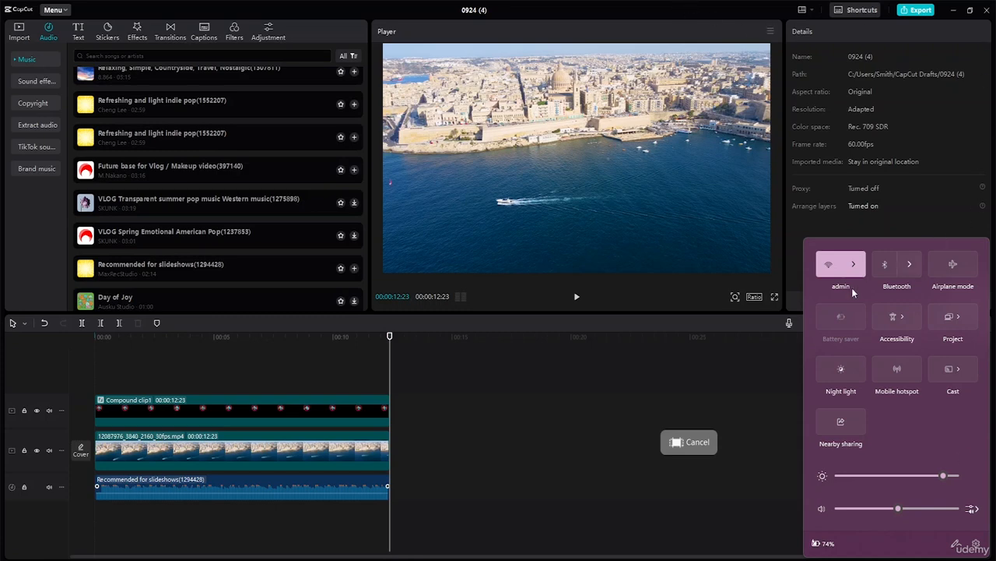
{"action": "left_click", "coordinate": [770, 367]}
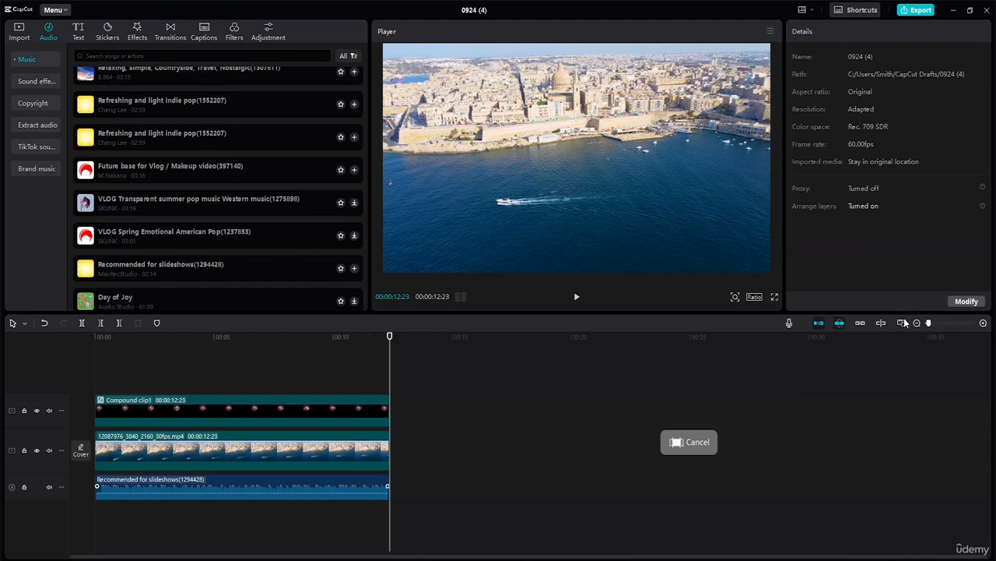
- Open the export settings, name the video Circle Mask, and browse to the Desktop for its export folder
{"action": "left_click", "coordinate": [902, 323]}
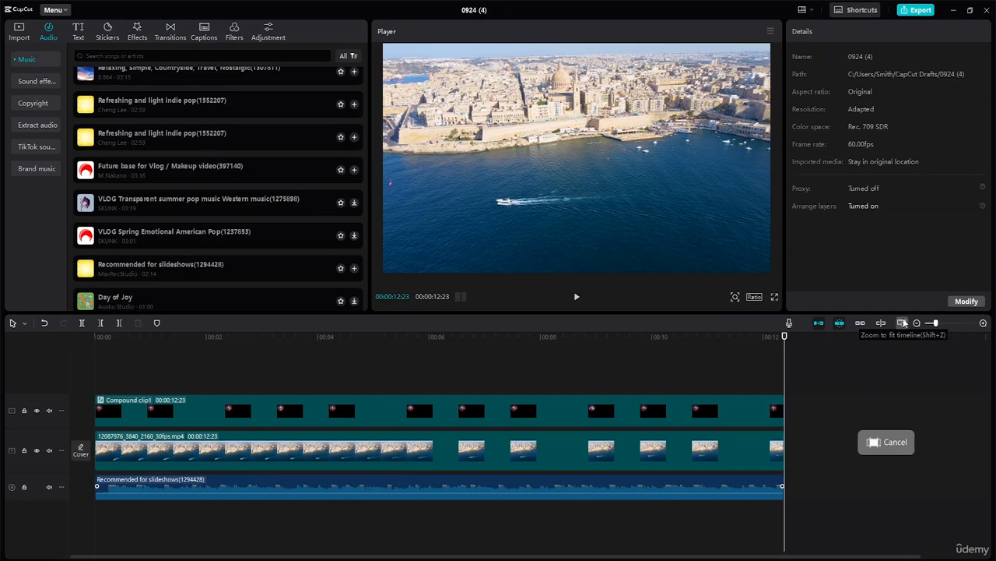
{"action": "left_click", "coordinate": [748, 368]}
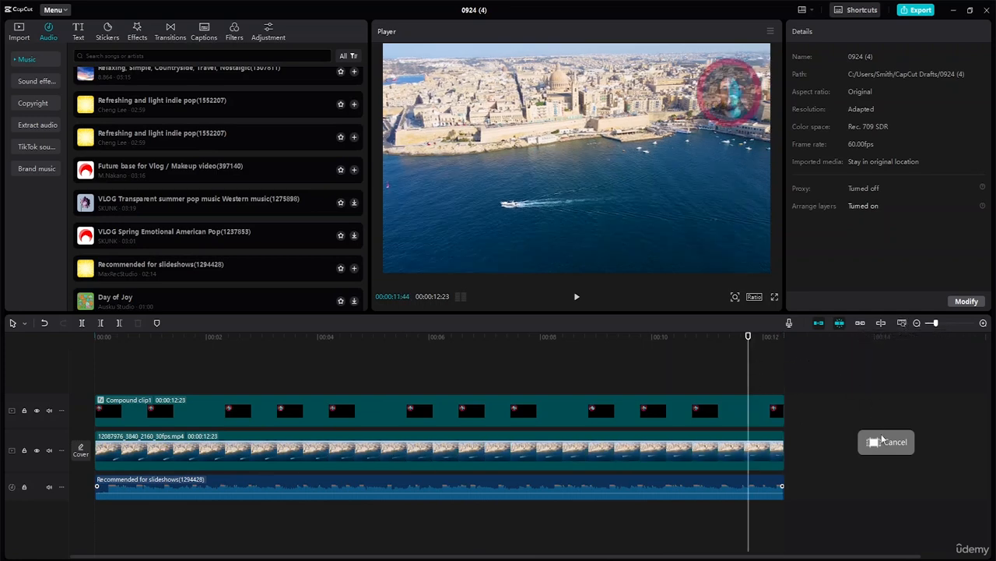
{"action": "left_click", "coordinate": [918, 10]}
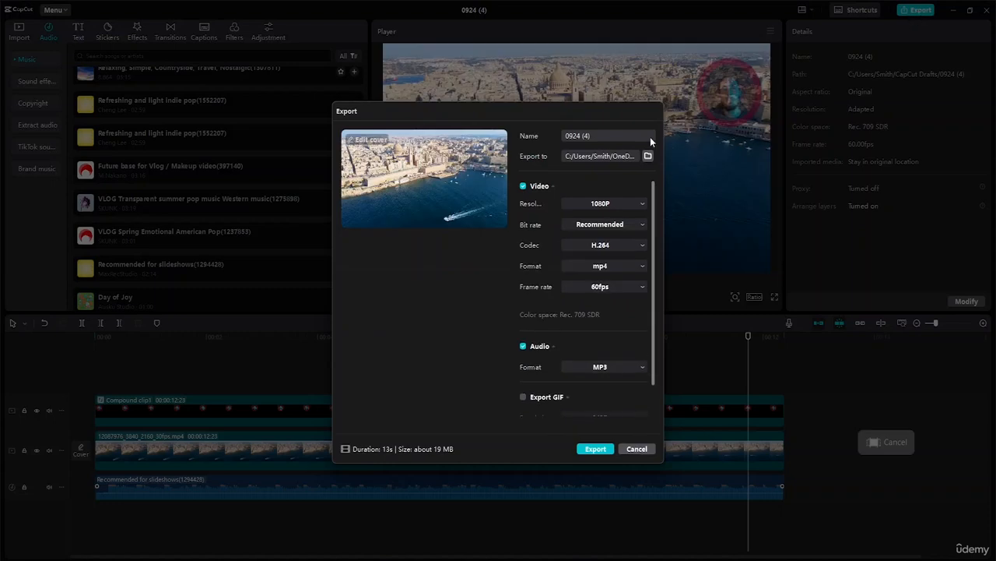
{"action": "left_click_drag", "start_coordinate": [592, 133], "coordinate": [515, 135]}
{"action": "type", "text": "Circle Mask"}
{"action": "left_click", "coordinate": [390, 307]}
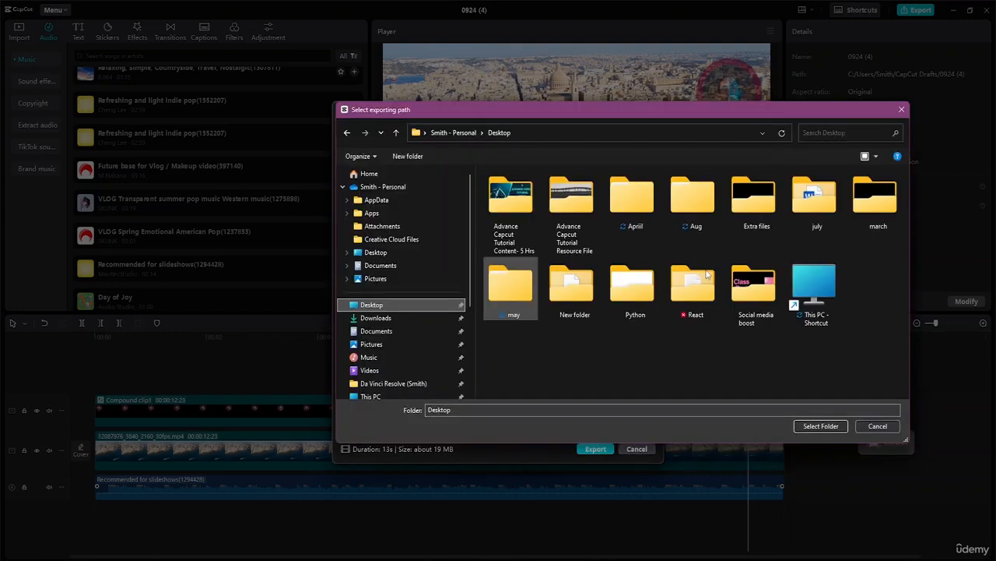